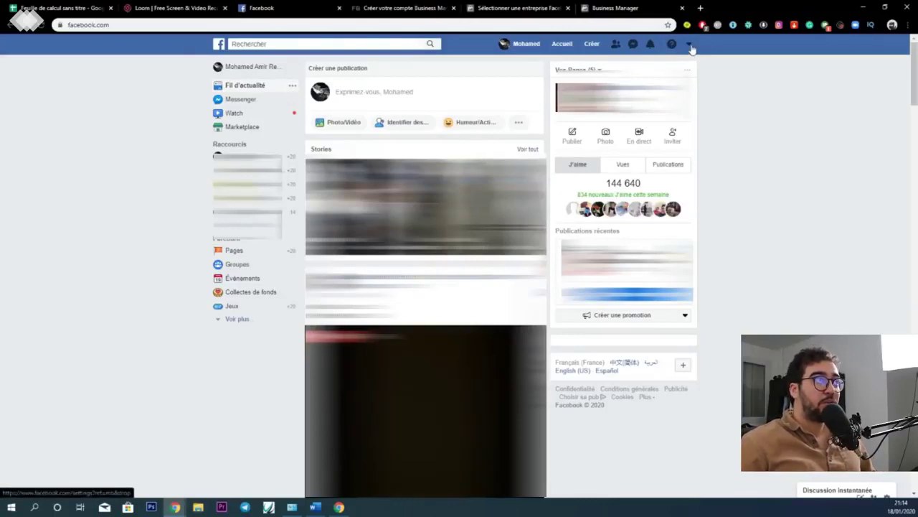
Open the full list of Business Manager businesses from the Facebook home page.
{"action": "left_click", "coordinate": [689, 47]}
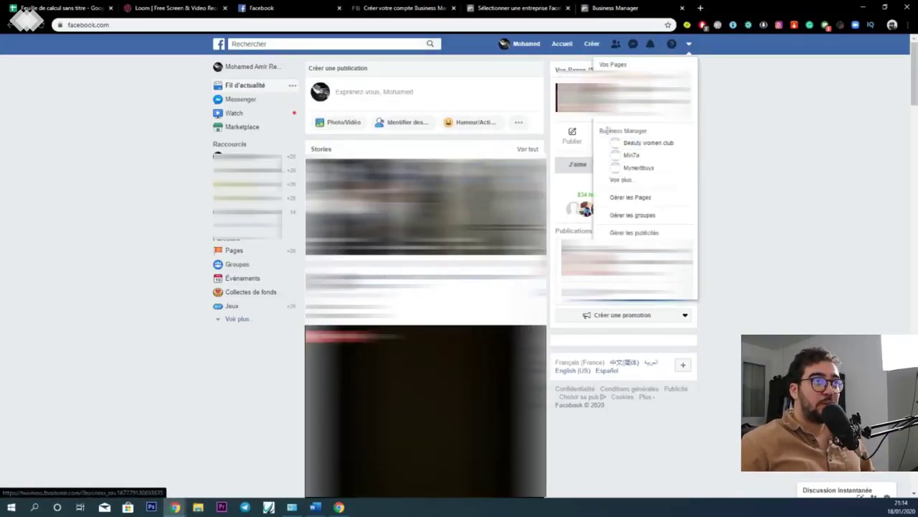
{"action": "left_click", "coordinate": [621, 180]}
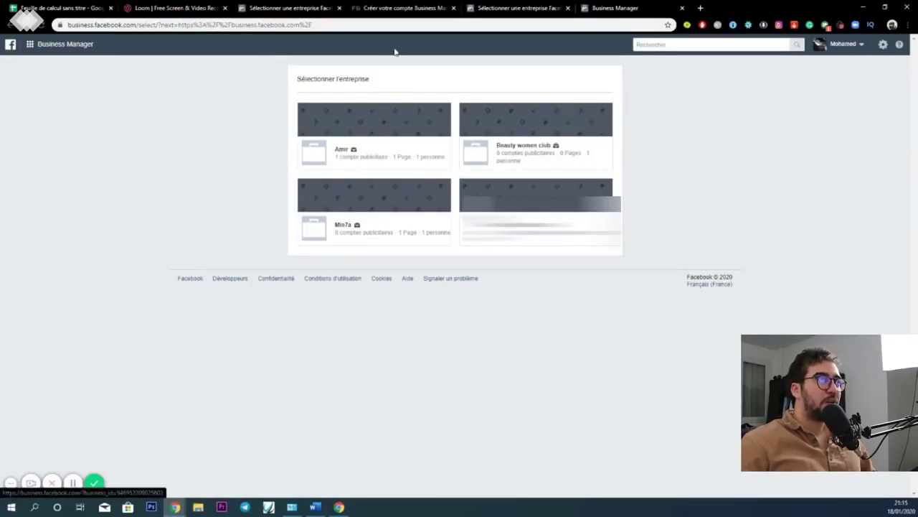
Search Google for "Créer un compte Business Manager", open the first Facebook help result, and close the help pages.
{"action": "left_click", "coordinate": [393, 5]}
{"action": "triple_click", "coordinate": [417, 158]}
{"action": "key", "text": "ctrl+c"}
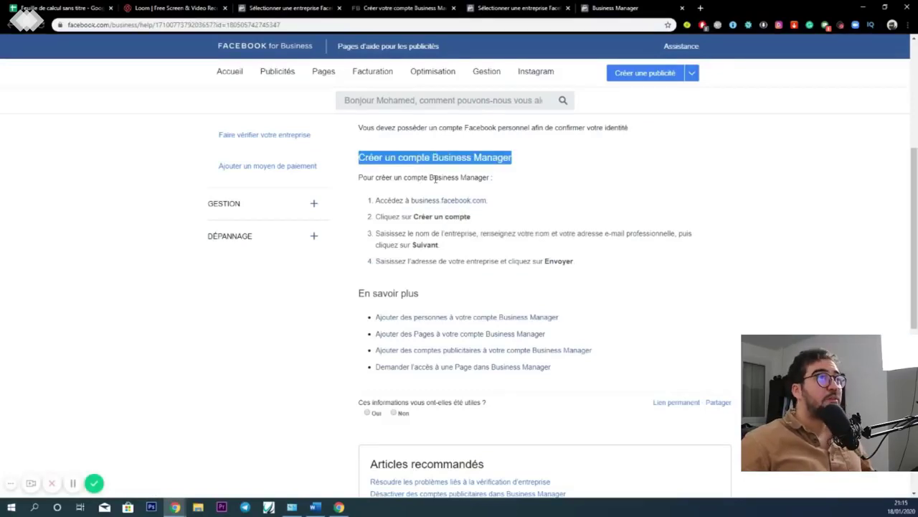
{"action": "left_click", "coordinate": [701, 8]}
{"action": "key", "text": "ctrl+v"}
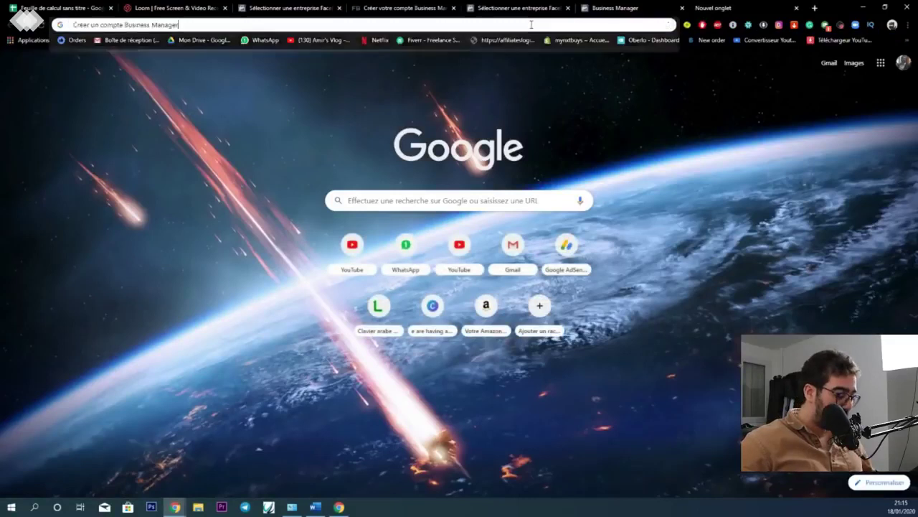
{"action": "key", "text": "Return"}
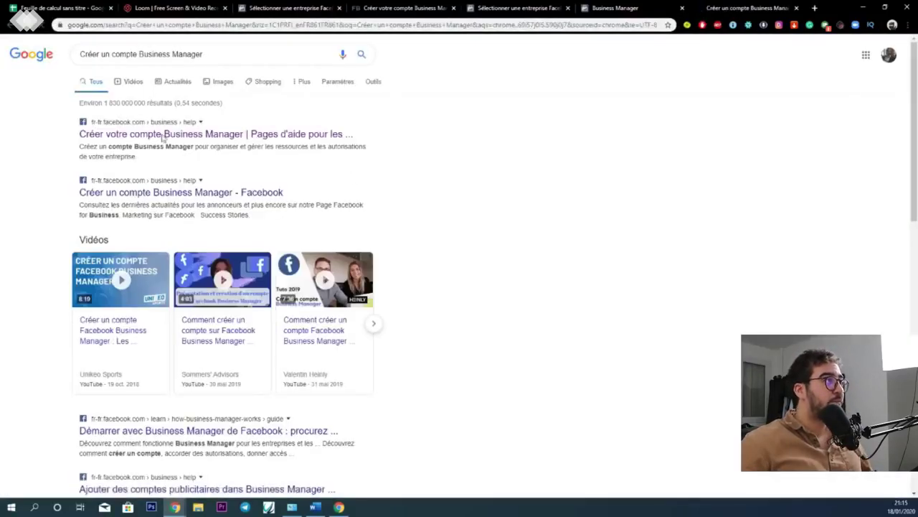
{"action": "left_click", "coordinate": [157, 135]}
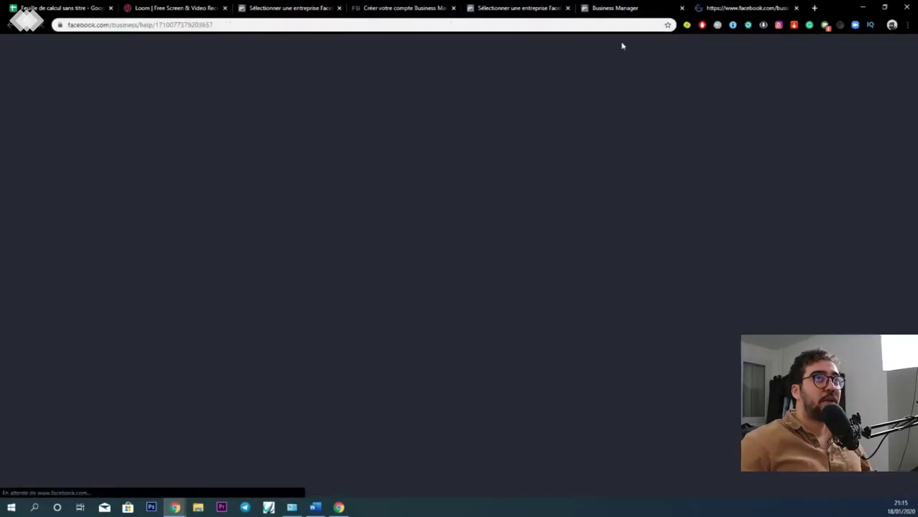
{"action": "left_click_drag", "start_coordinate": [767, 4], "coordinate": [488, 3]}
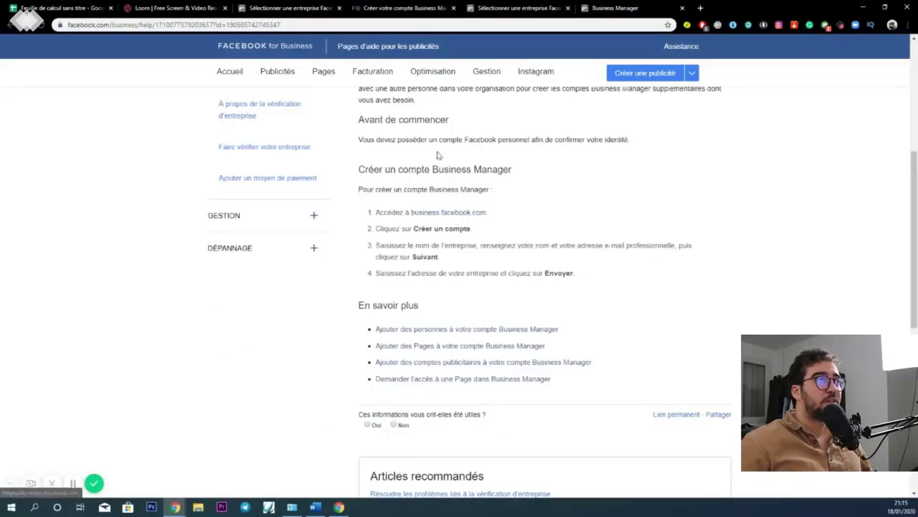
{"action": "left_click", "coordinate": [454, 9]}
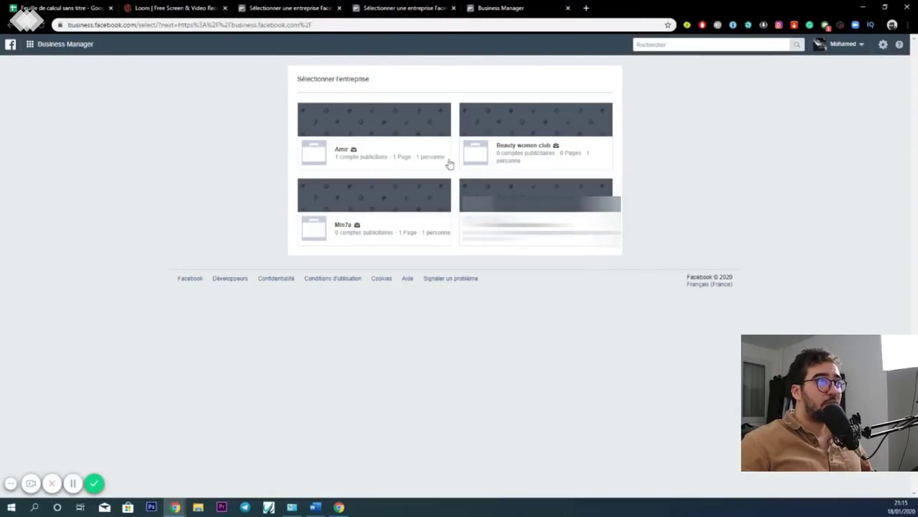
Open the Beauty women club business and start creating a new ad account in it.
{"action": "left_click", "coordinate": [511, 151]}
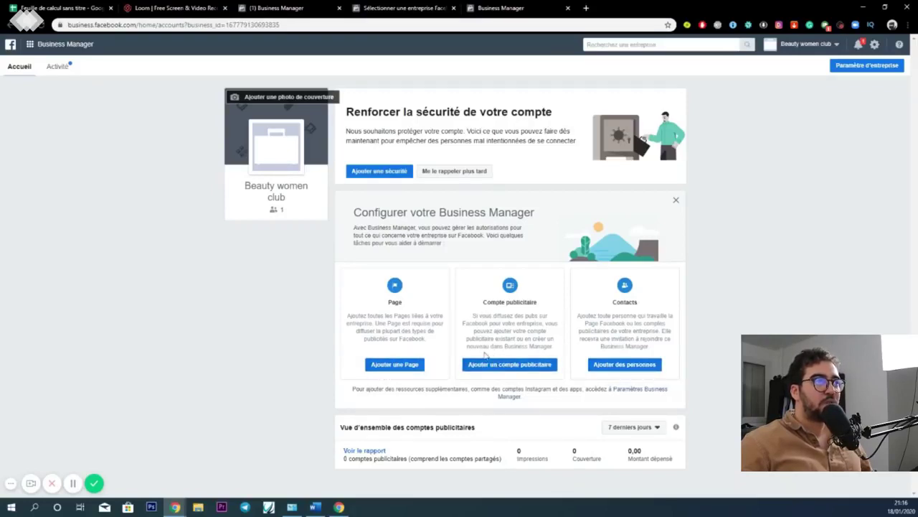
{"action": "left_click", "coordinate": [494, 367]}
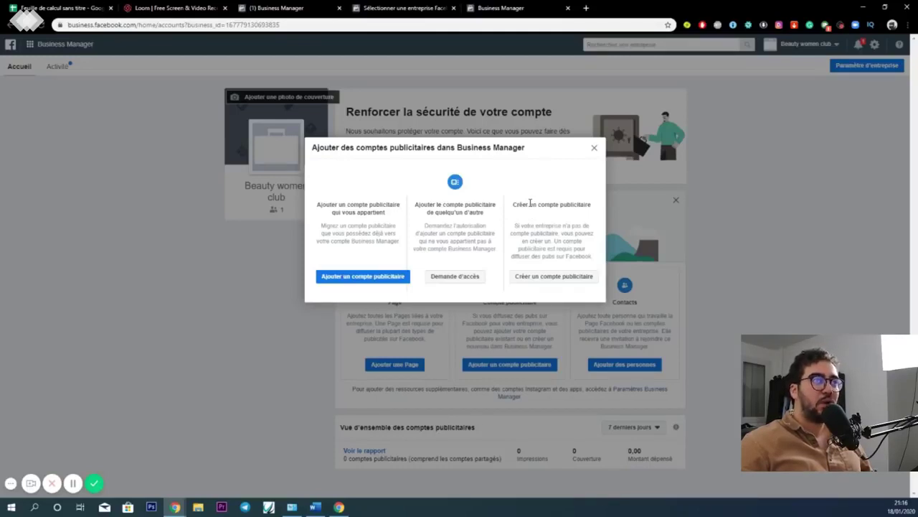
{"action": "left_click", "coordinate": [534, 279]}
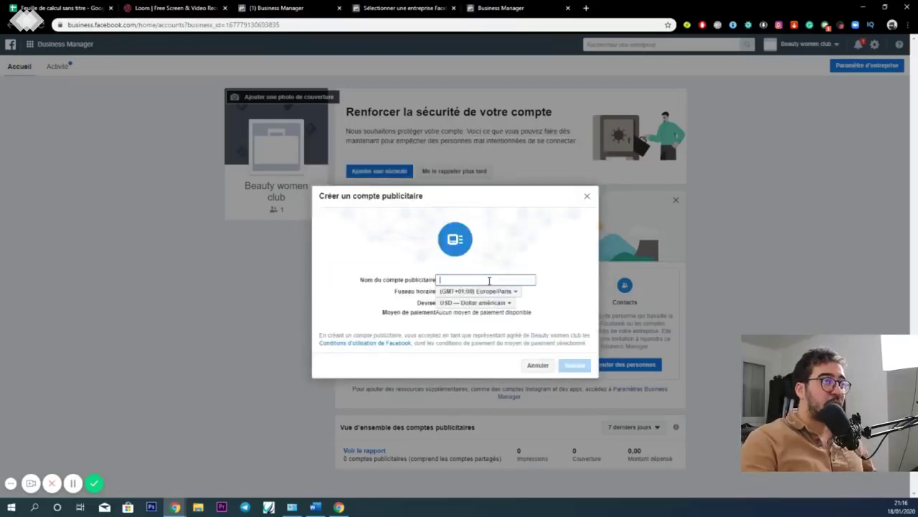
Name the new ad account "leggins business account".
{"action": "type", "text": "l"}
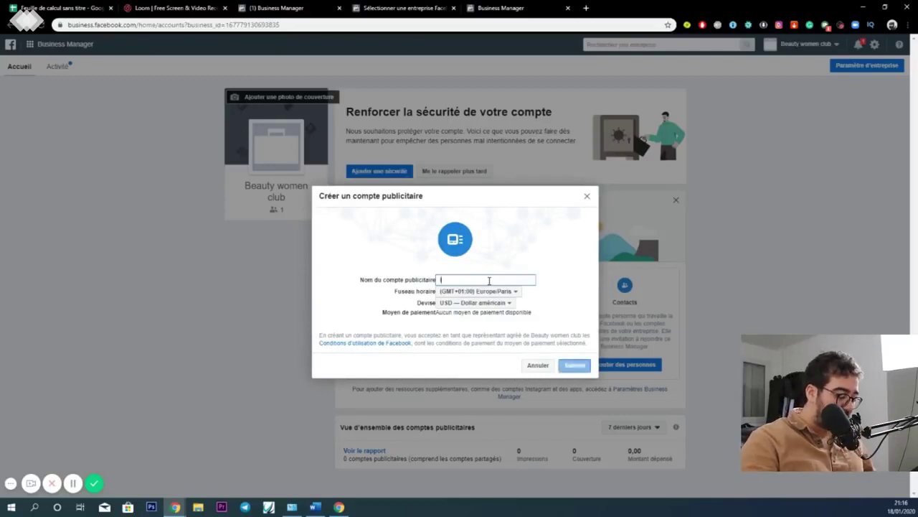
{"action": "type", "text": "eggins "}
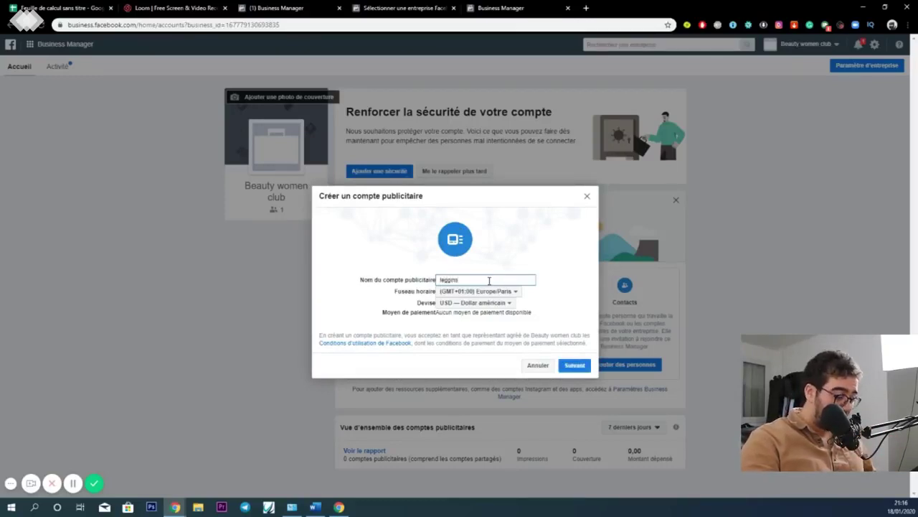
{"action": "type", "text": "ads ma"}
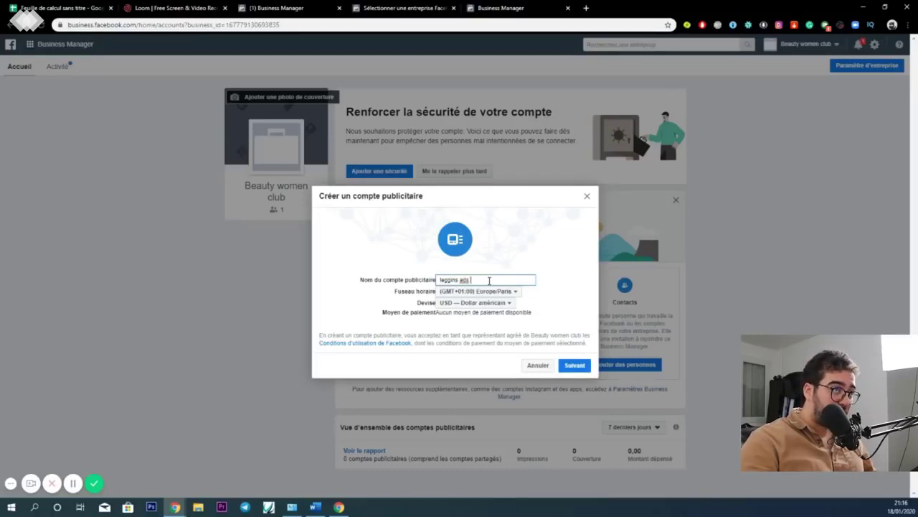
{"action": "key", "text": "BackSpace"}
{"action": "type", "text": "busi"}
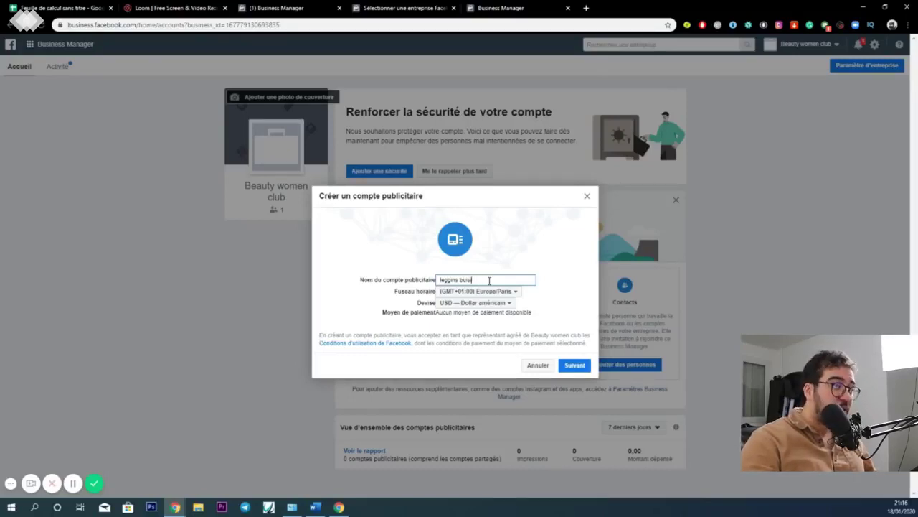
{"action": "type", "text": "ness account"}
Choose the ad account's currency and create the account for use by My business (Beauty women club).
{"action": "left_click", "coordinate": [454, 304]}
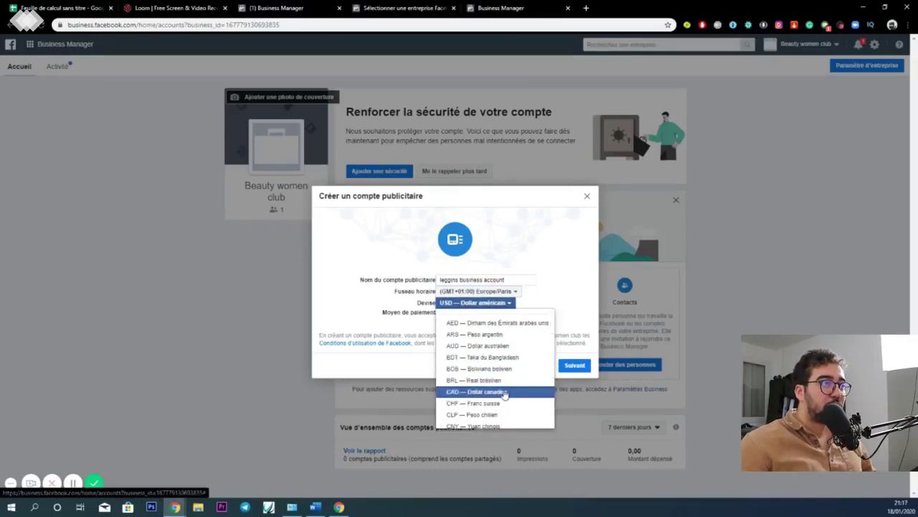
{"action": "scroll", "coordinate": [504, 393], "scroll_direction": "down", "scroll_amount": 4}
{"action": "left_click", "coordinate": [500, 391]}
{"action": "left_click", "coordinate": [574, 366]}
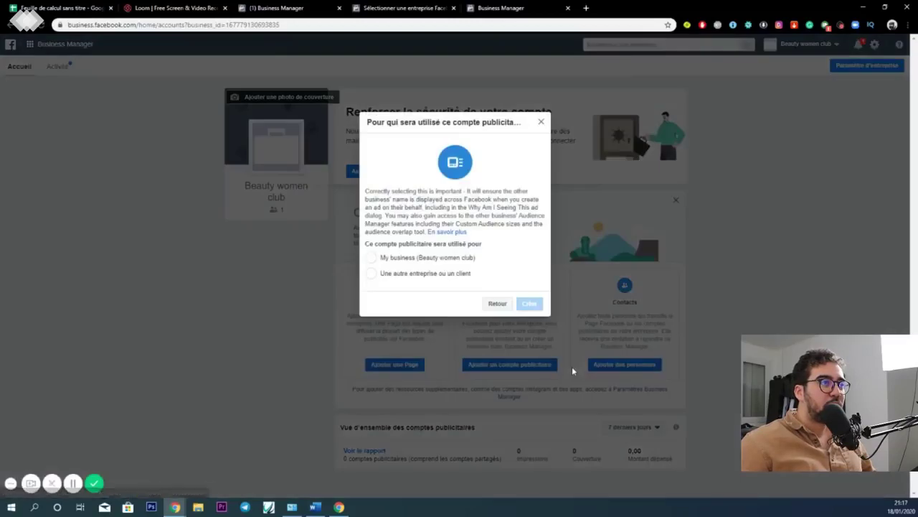
{"action": "left_click", "coordinate": [372, 258]}
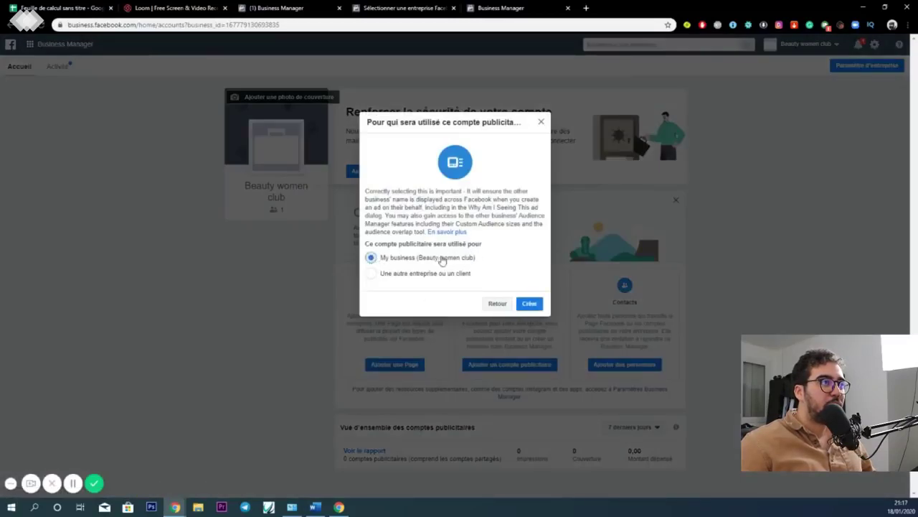
{"action": "left_click", "coordinate": [528, 307]}
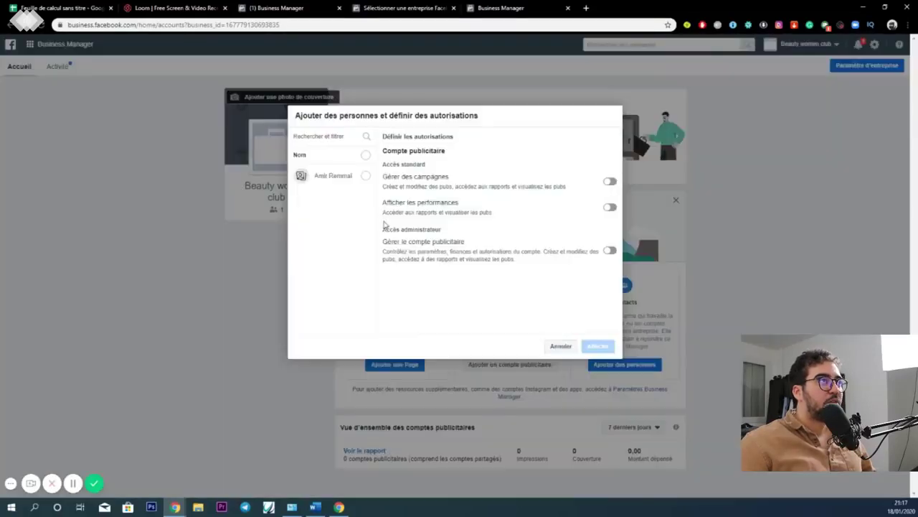
Assign the listed person to the ad account with the Gérer des campagnes and Gérer le compte publicitaire permissions.
{"action": "left_click", "coordinate": [365, 179]}
{"action": "left_click", "coordinate": [610, 181]}
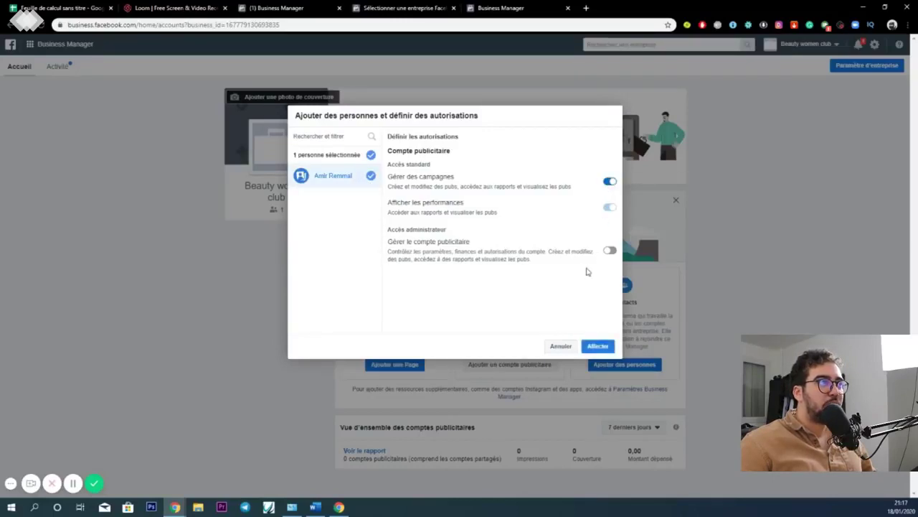
{"action": "left_click", "coordinate": [609, 253]}
{"action": "left_click", "coordinate": [597, 346]}
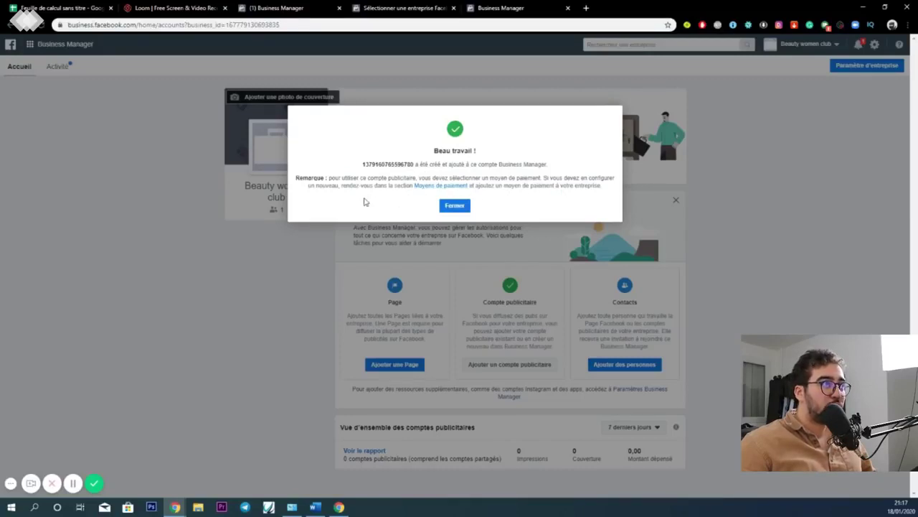
Close the ad account confirmation and open the Beauty women club business from the business selection page.
{"action": "left_click", "coordinate": [459, 208]}
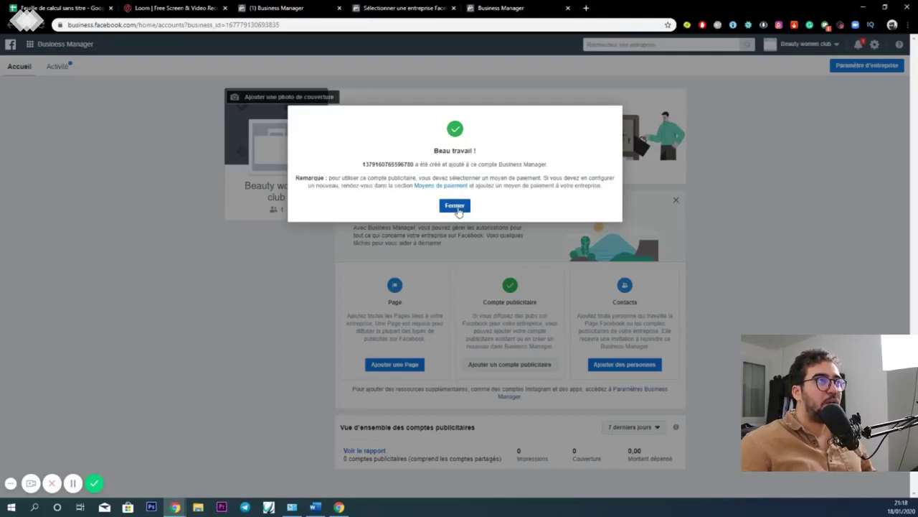
{"action": "left_click", "coordinate": [456, 207]}
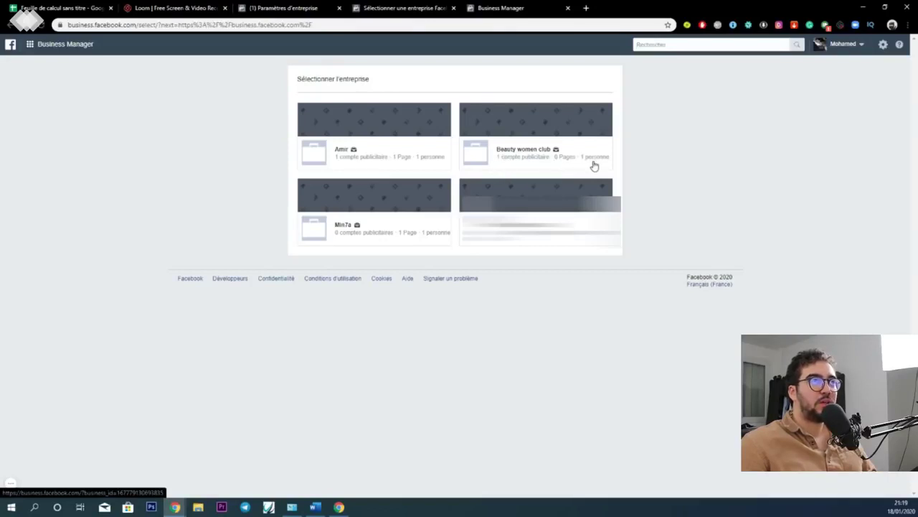
{"action": "left_click", "coordinate": [521, 152]}
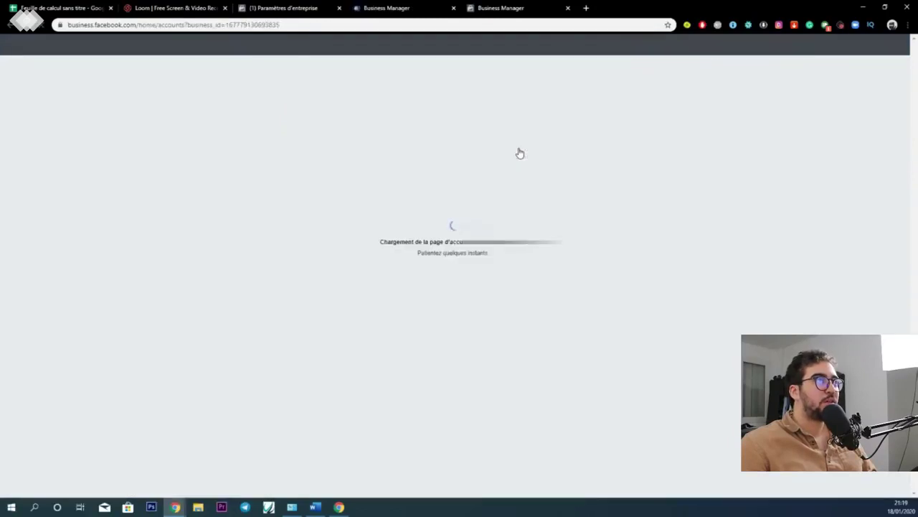
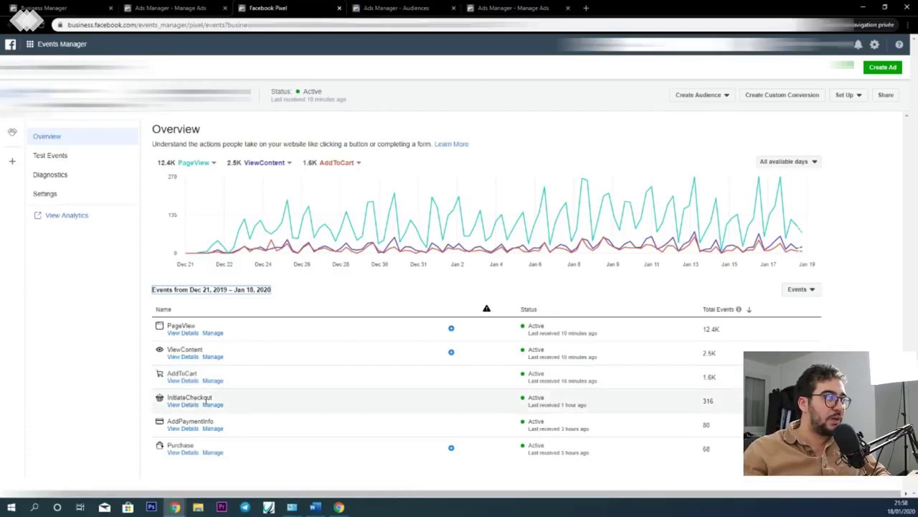
Examine the Facebook pixel's events and the list of custom, saved and lookalike audiences.
{"action": "left_click", "coordinate": [184, 406]}
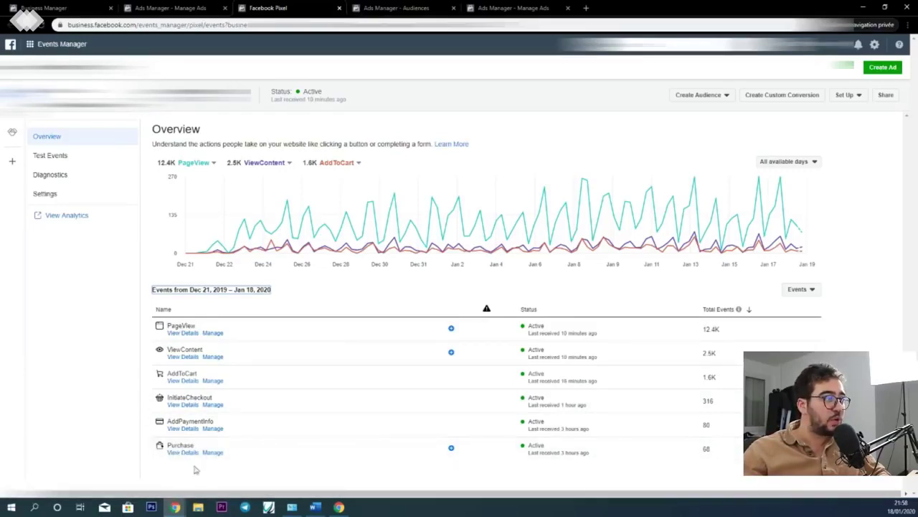
{"action": "left_click", "coordinate": [381, 6]}
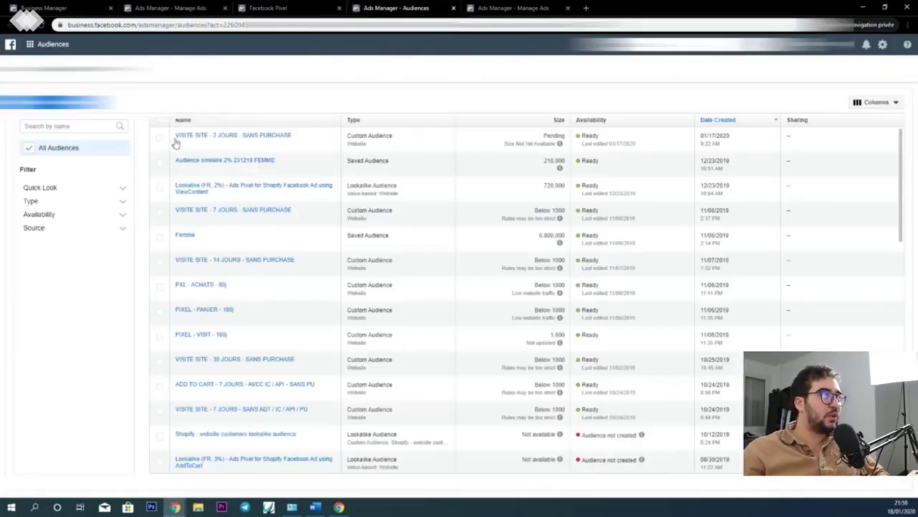
{"action": "mouse_move", "coordinate": [254, 167]}
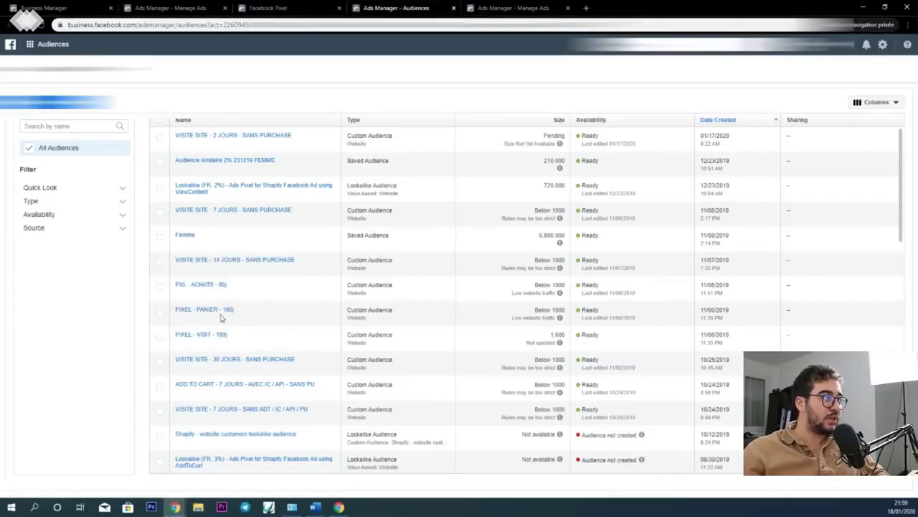
{"action": "mouse_move", "coordinate": [230, 313]}
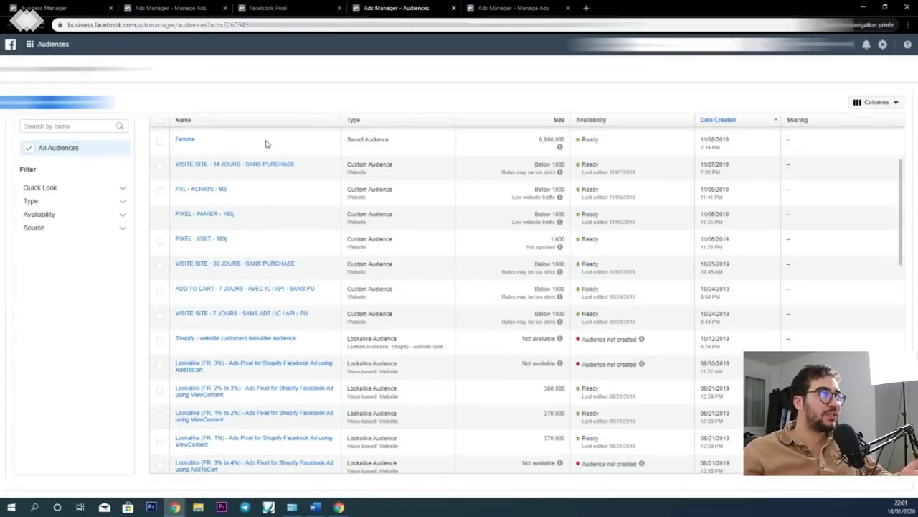
{"action": "left_click", "coordinate": [160, 167]}
{"action": "left_click", "coordinate": [160, 189]}
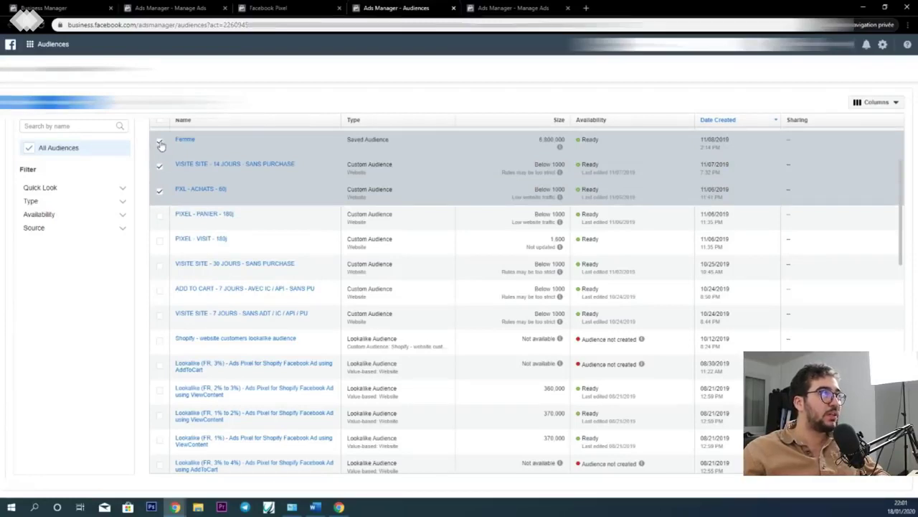
{"action": "left_click", "coordinate": [160, 142]}
{"action": "left_click", "coordinate": [160, 167]}
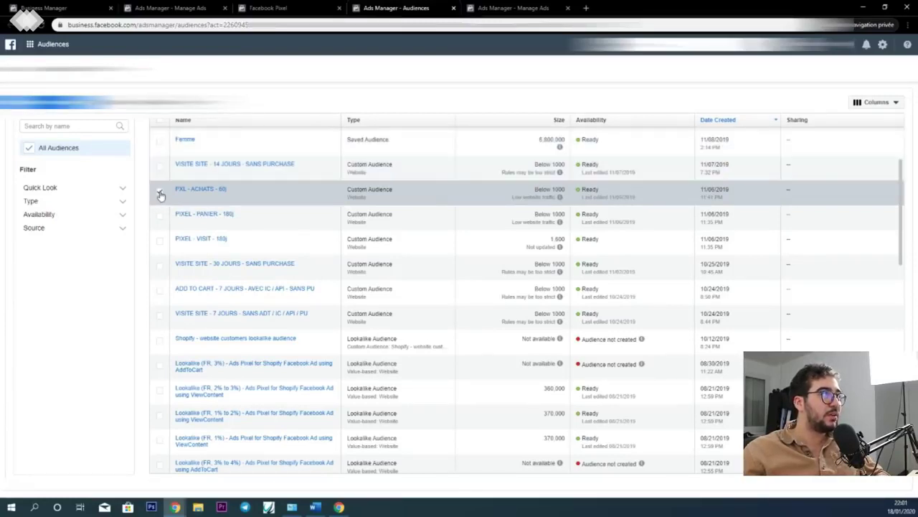
{"action": "left_click", "coordinate": [160, 192]}
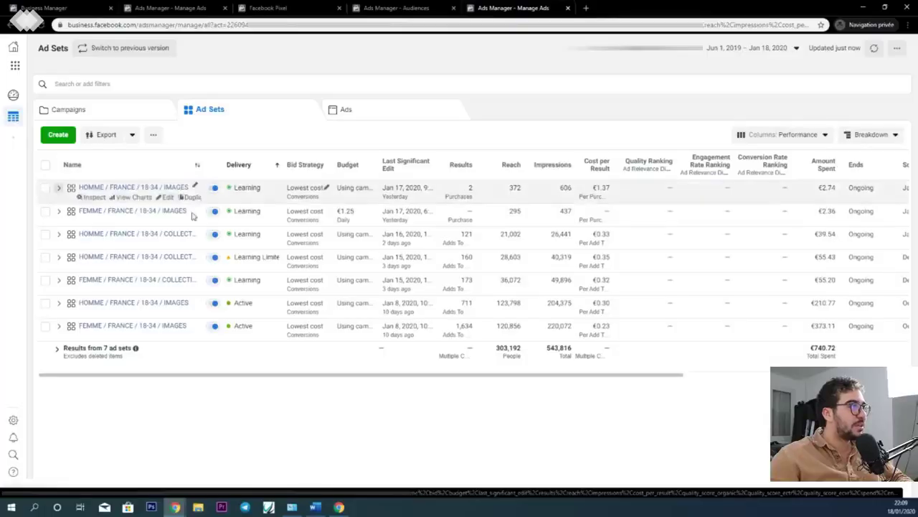
Examine the delivery status and performance of the ad sets and of the individual ads in Ads Manager.
{"action": "mouse_move", "coordinate": [281, 194]}
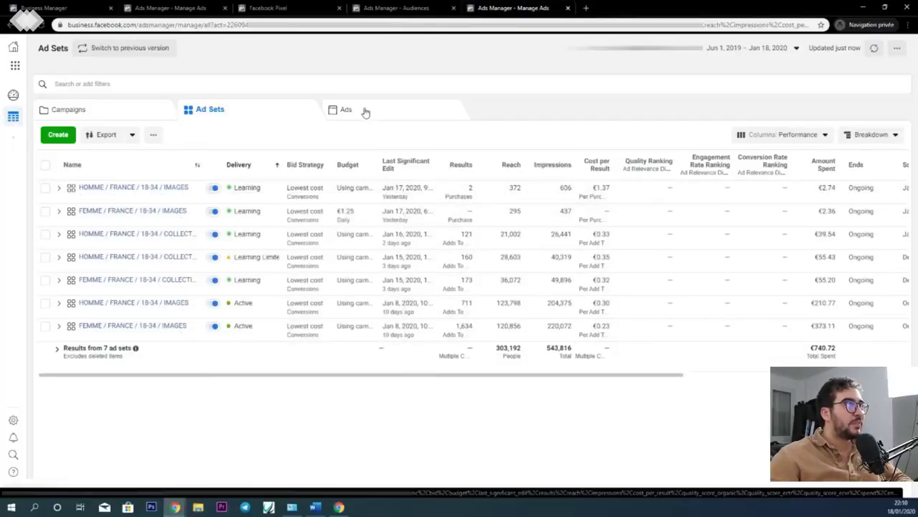
{"action": "left_click", "coordinate": [356, 110]}
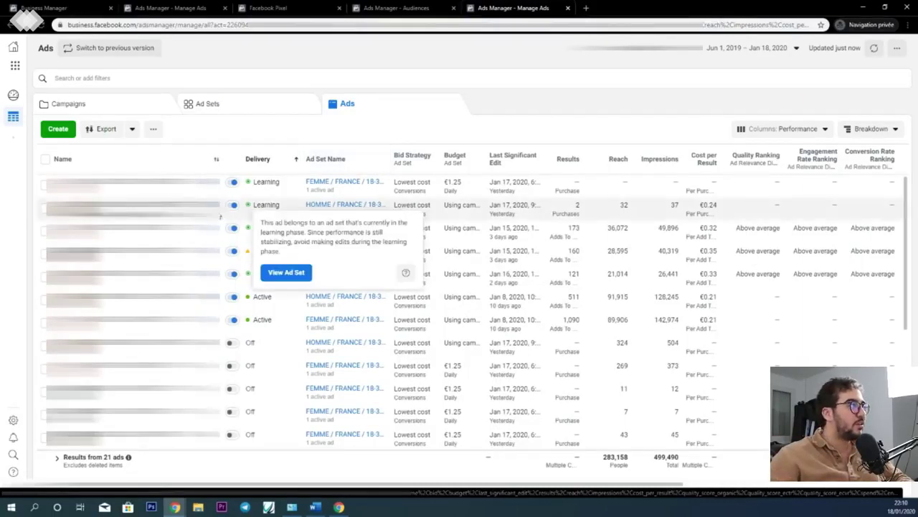
{"action": "scroll", "coordinate": [272, 266], "scroll_direction": "down", "scroll_amount": 3}
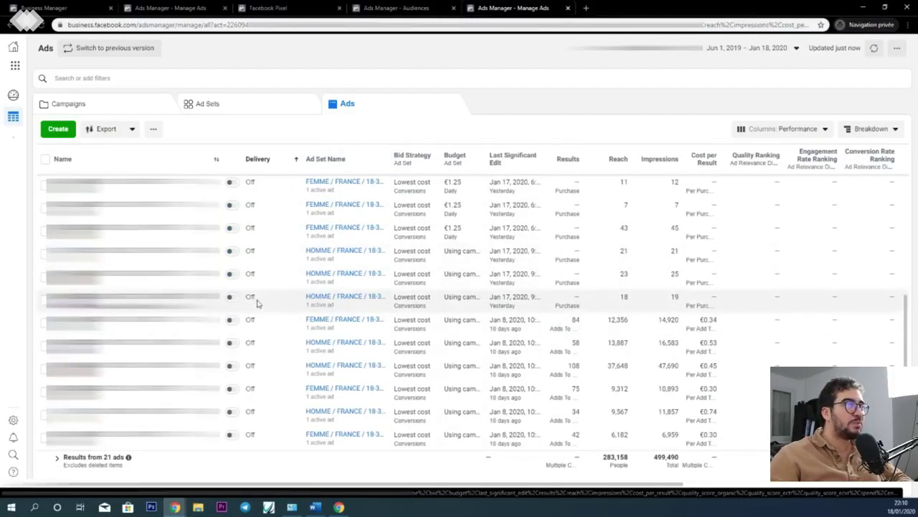
Examine the campaigns' budgets, results, cost per result, amount spent, link clicks and website purchases.
{"action": "scroll", "coordinate": [258, 305], "scroll_direction": "up", "scroll_amount": 3}
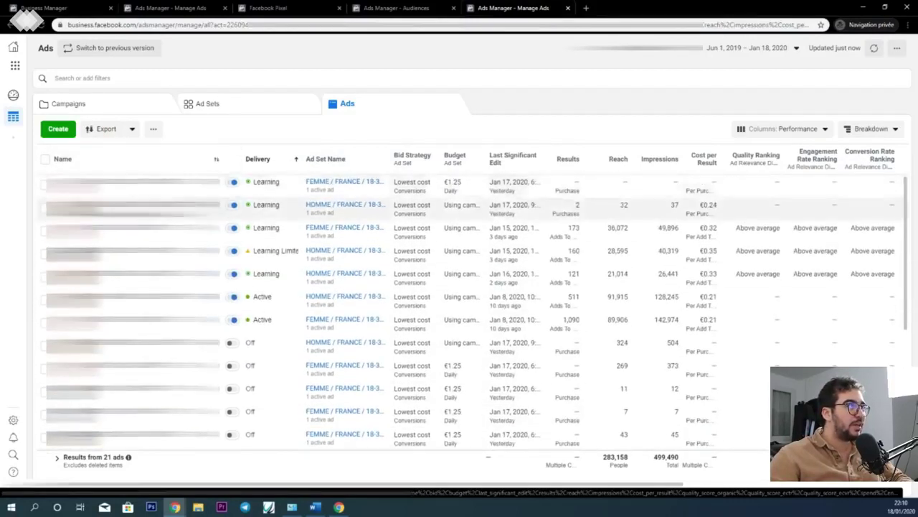
{"action": "left_click", "coordinate": [119, 110]}
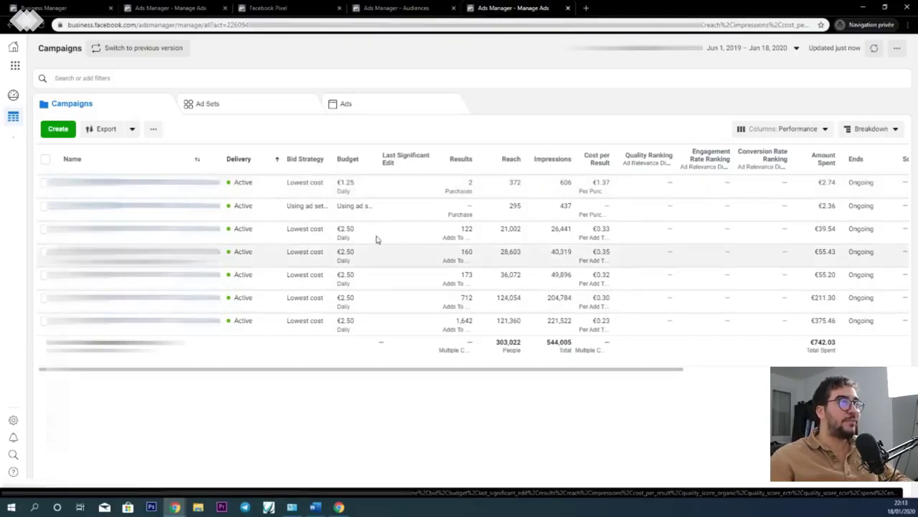
{"action": "left_click_drag", "start_coordinate": [502, 367], "coordinate": [523, 369]}
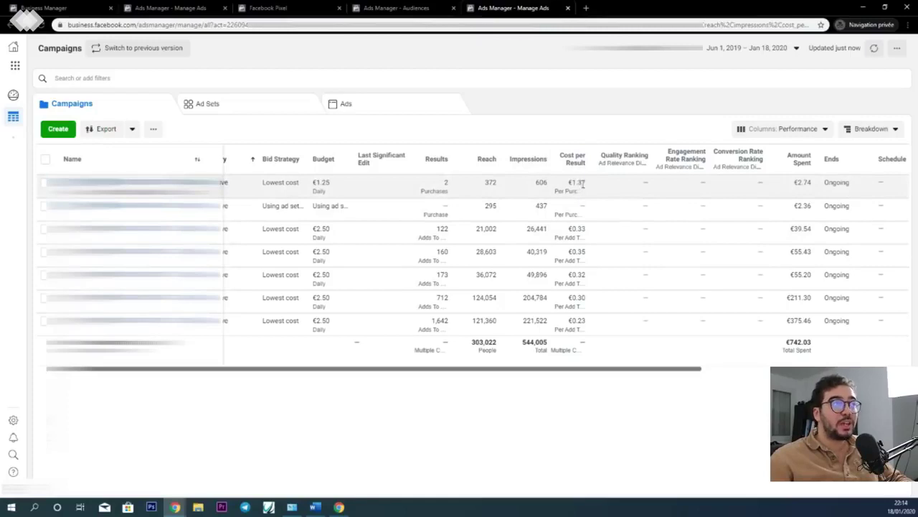
{"action": "mouse_move", "coordinate": [581, 168]}
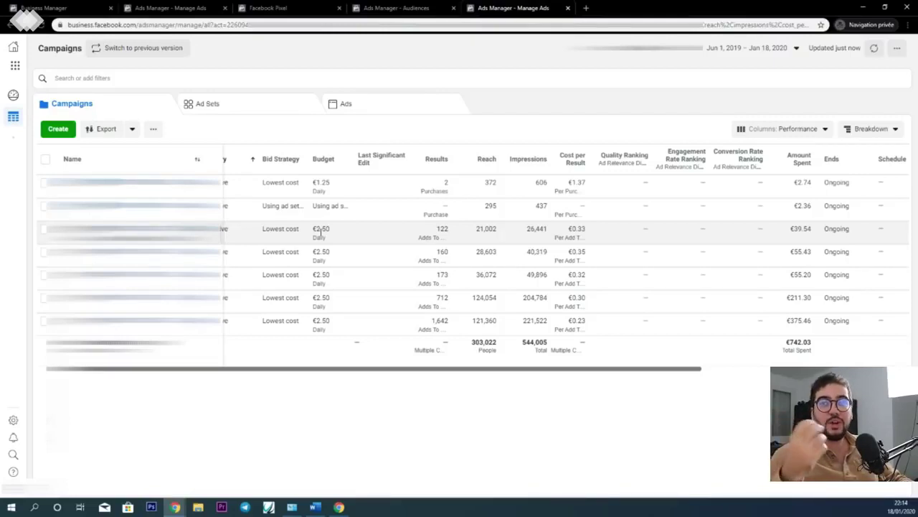
{"action": "scroll", "coordinate": [319, 231], "scroll_direction": "right", "scroll_amount": 2}
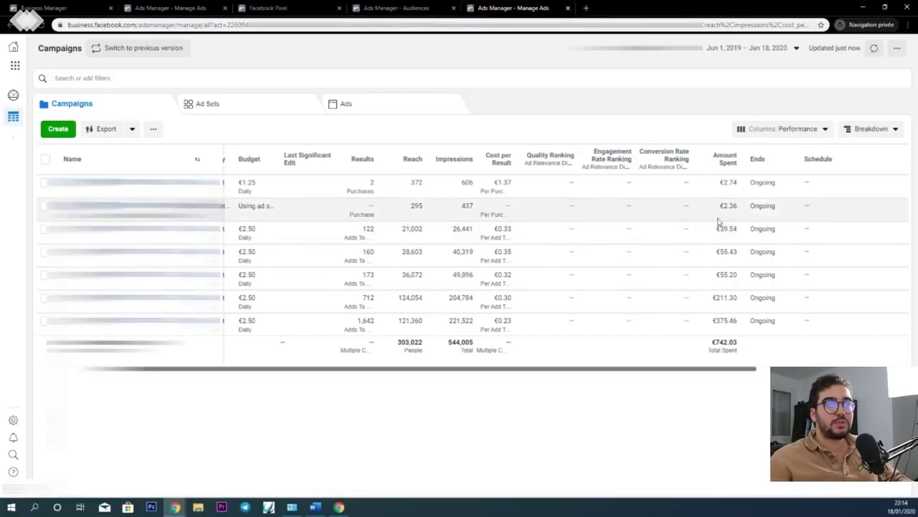
{"action": "left_click_drag", "start_coordinate": [685, 373], "coordinate": [848, 360]}
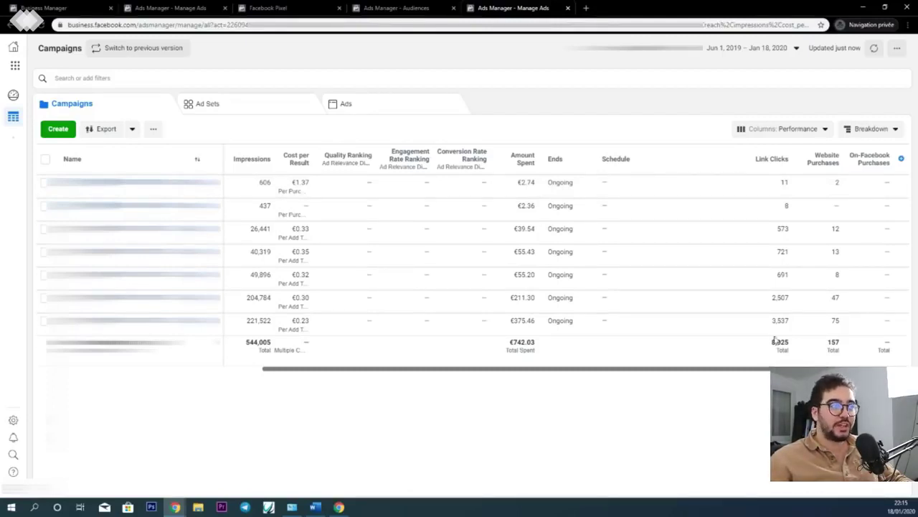
{"action": "scroll", "coordinate": [495, 251], "scroll_direction": "left", "scroll_amount": 10}
Examine the ad sets' delivery status, including the learning phase progress details, and their performance and schedule columns.
{"action": "left_click", "coordinate": [218, 106]}
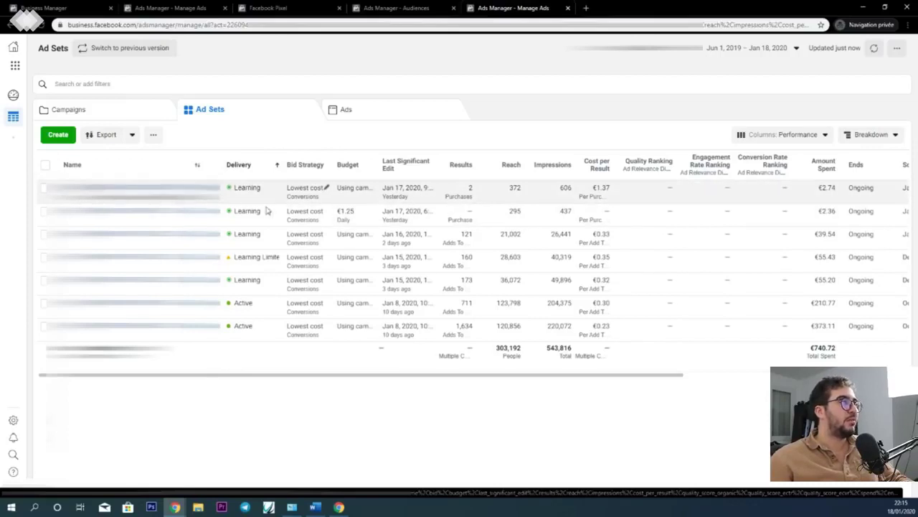
{"action": "mouse_move", "coordinate": [266, 209]}
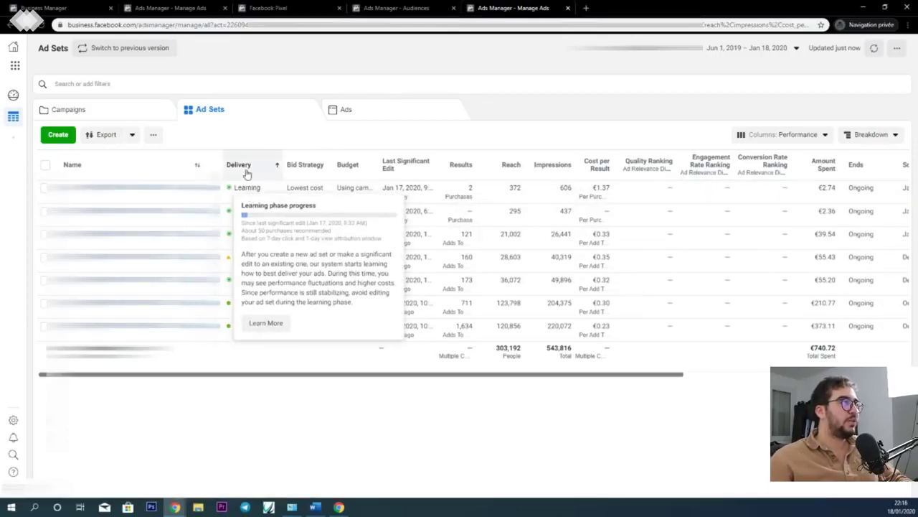
{"action": "mouse_move", "coordinate": [254, 189]}
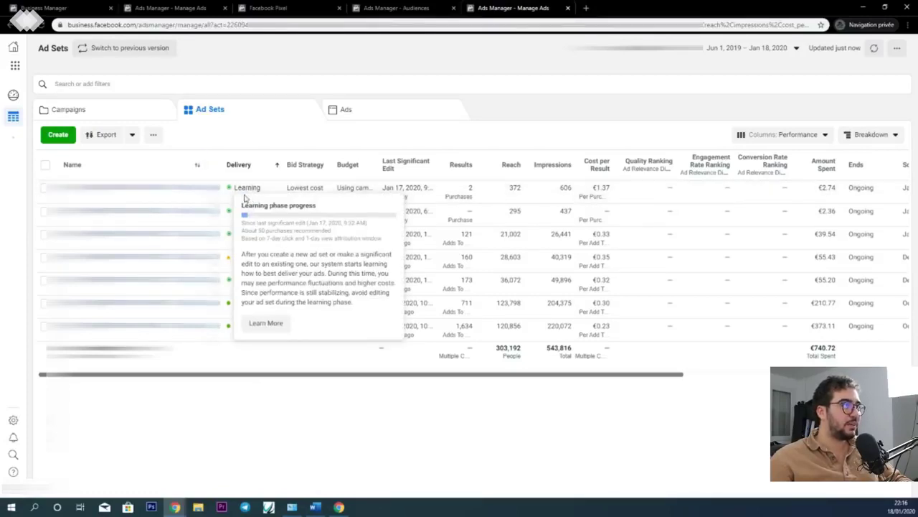
{"action": "mouse_move", "coordinate": [259, 296]}
{"action": "mouse_move", "coordinate": [270, 265]}
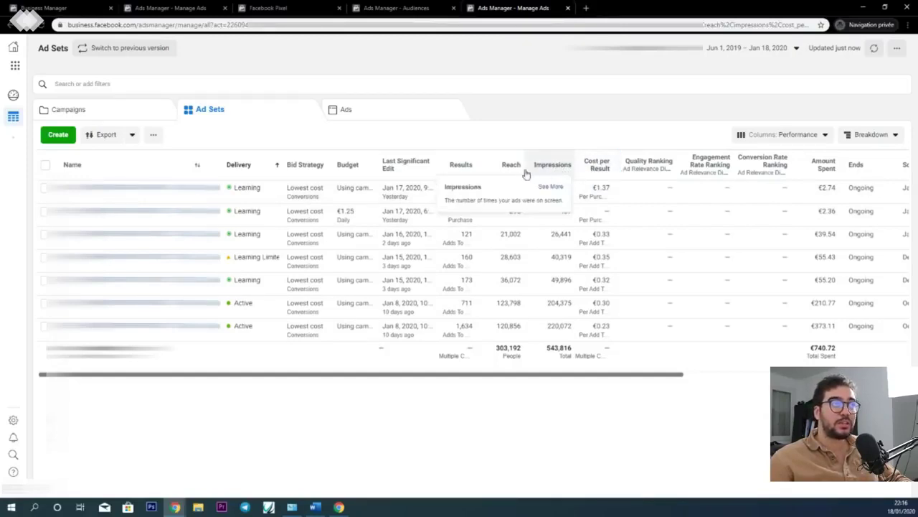
{"action": "left_click_drag", "start_coordinate": [594, 378], "coordinate": [713, 378]}
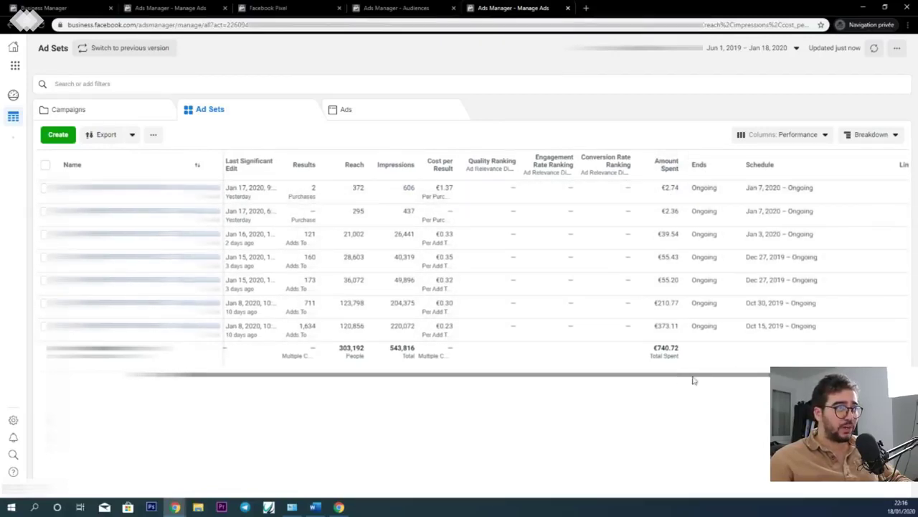
{"action": "left_click_drag", "start_coordinate": [692, 379], "coordinate": [606, 379]}
Review the full list of individual ads, comparing the delivery status of the running and switched-off ones.
{"action": "left_click", "coordinate": [369, 115]}
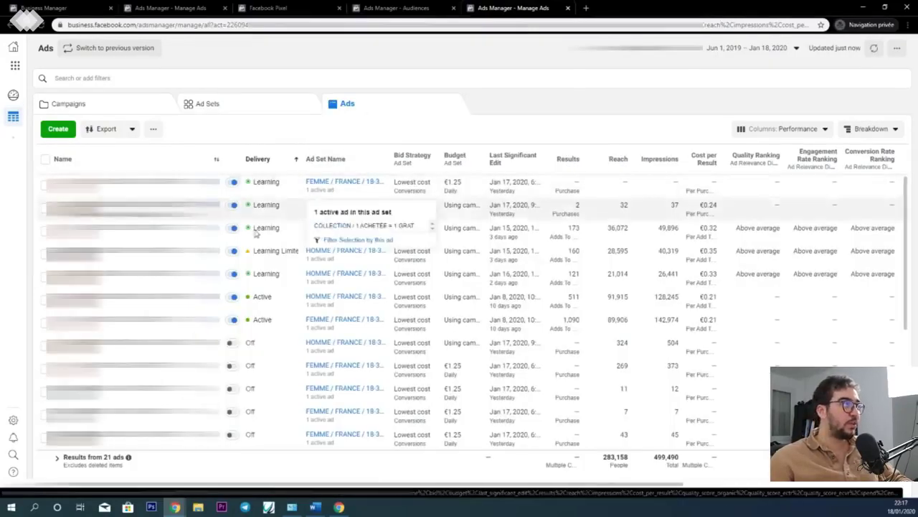
{"action": "scroll", "coordinate": [242, 254], "scroll_direction": "down", "scroll_amount": 3}
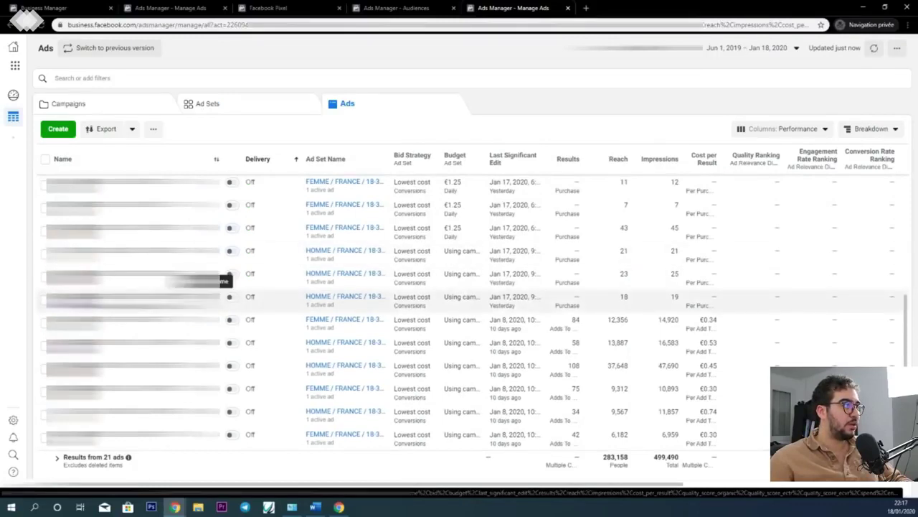
{"action": "scroll", "coordinate": [242, 345], "scroll_direction": "up", "scroll_amount": 3}
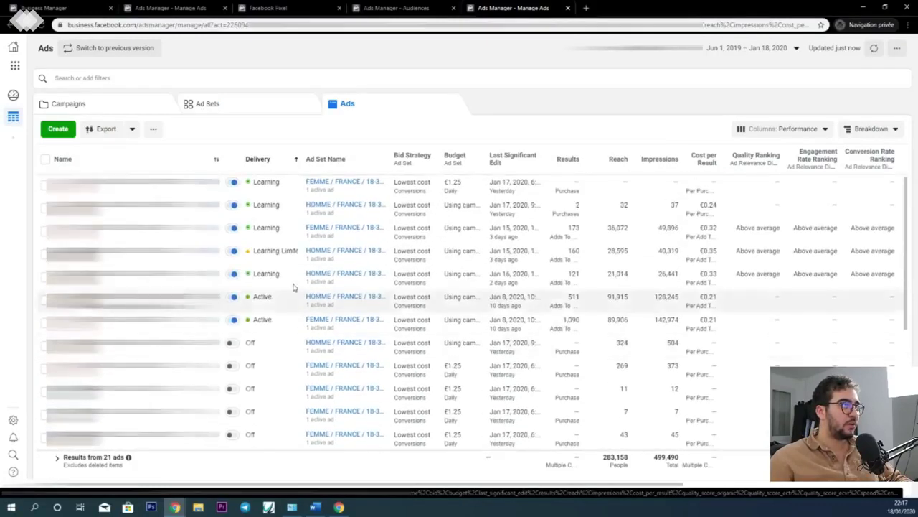
{"action": "scroll", "coordinate": [251, 370], "scroll_direction": "down", "scroll_amount": 3}
{"action": "scroll", "coordinate": [241, 353], "scroll_direction": "up", "scroll_amount": 3}
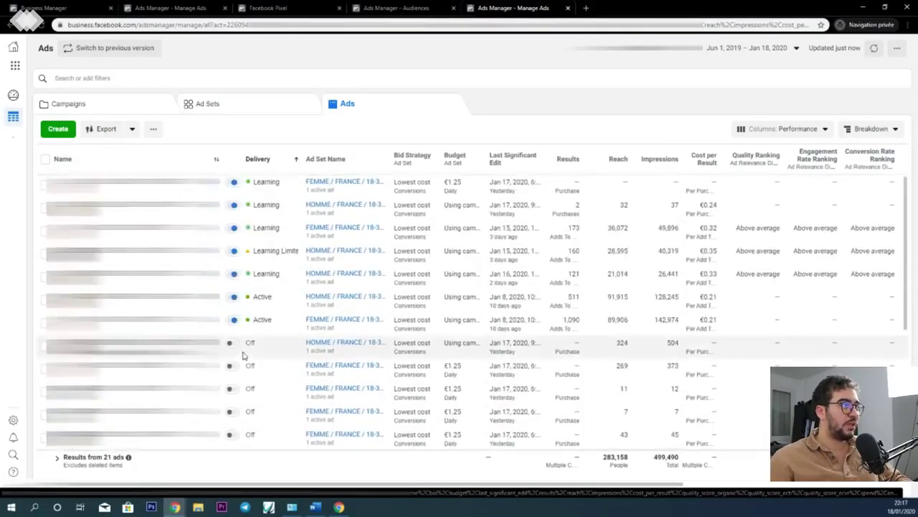
{"action": "mouse_move", "coordinate": [233, 231]}
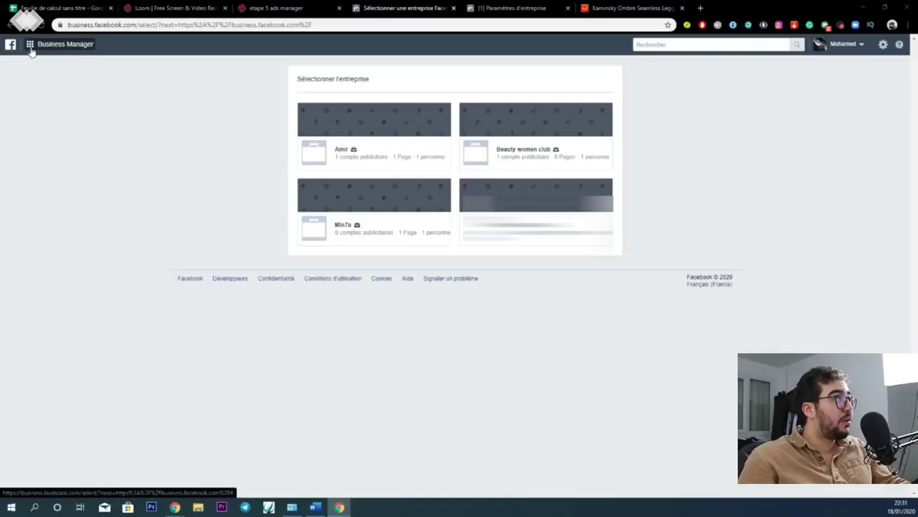
Open the Gestionnaire de publicités from Business Manager and dismiss the ad blocker notice.
{"action": "left_click", "coordinate": [31, 48]}
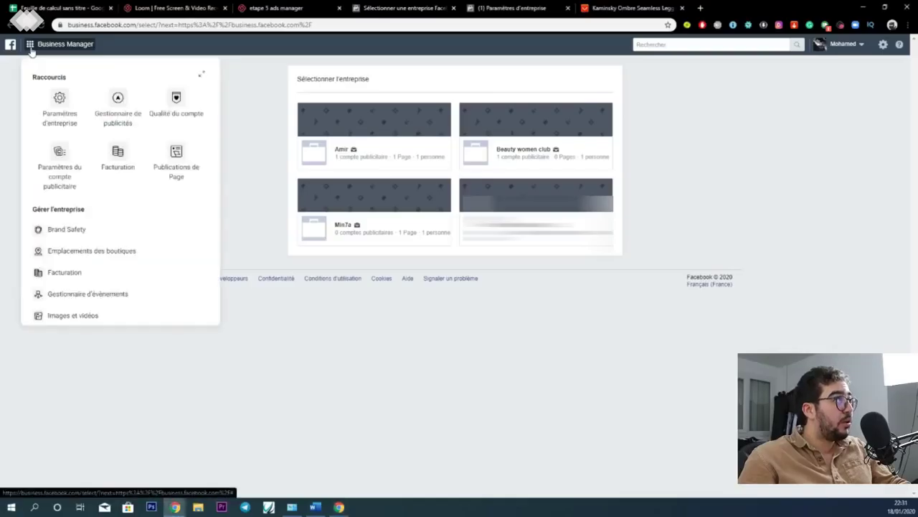
{"action": "left_click", "coordinate": [118, 98]}
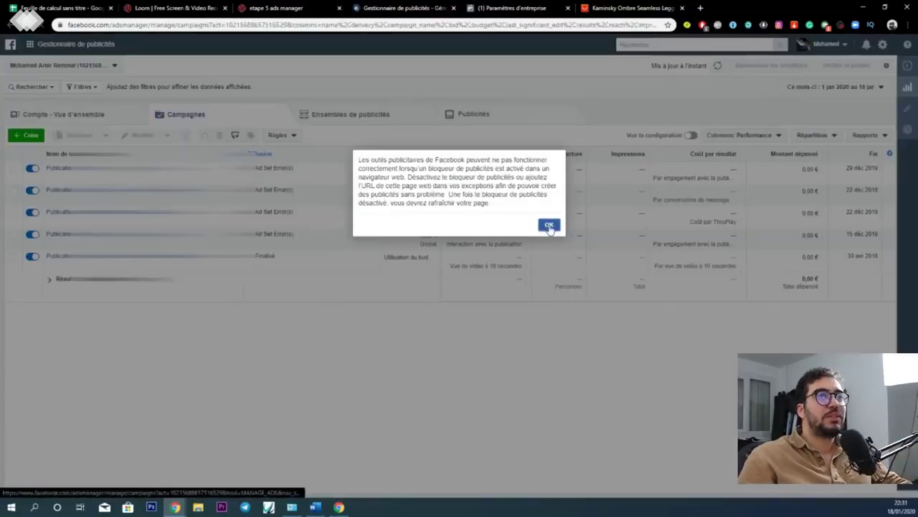
{"action": "left_click", "coordinate": [549, 226]}
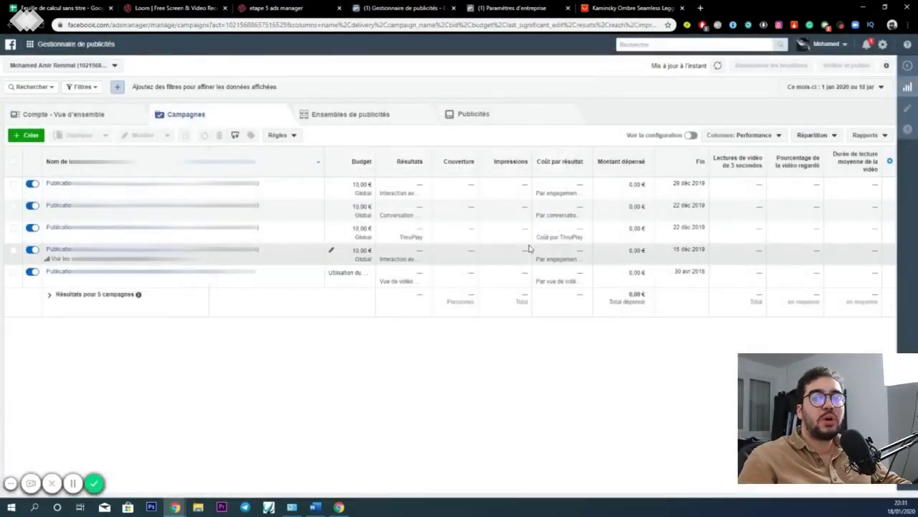
Start a new campaign with the Conversions objective and name it CONVERSION VERSION 1.
{"action": "left_click", "coordinate": [26, 136]}
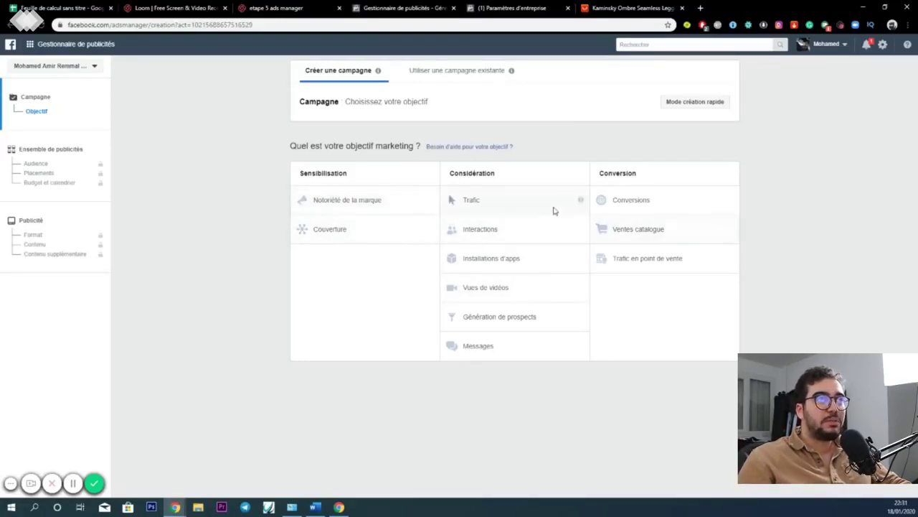
{"action": "left_click", "coordinate": [626, 201]}
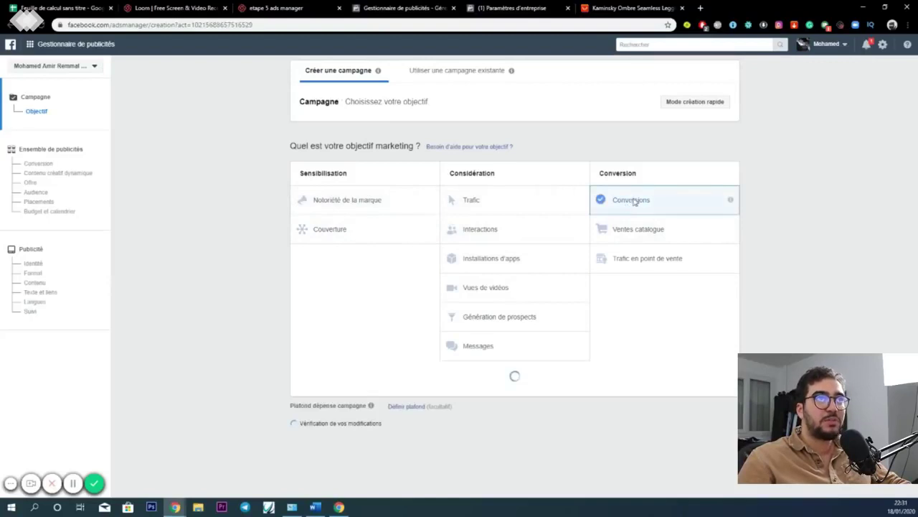
{"action": "scroll", "coordinate": [464, 348], "scroll_direction": "down", "scroll_amount": 3}
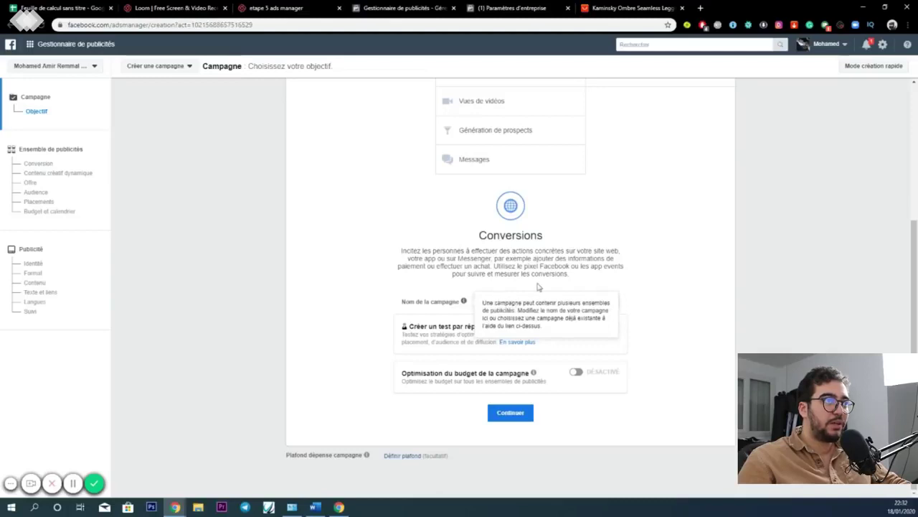
{"action": "double_click", "coordinate": [517, 302]}
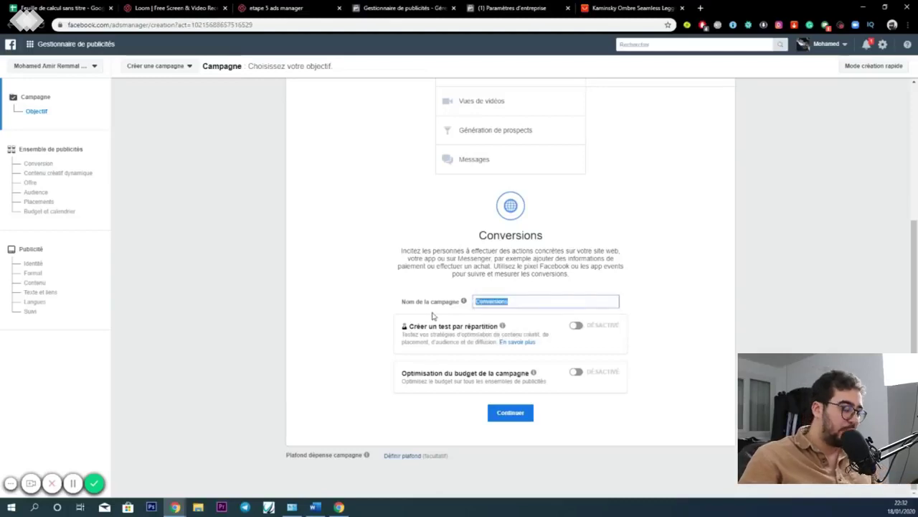
{"action": "type", "text": "conversio"}
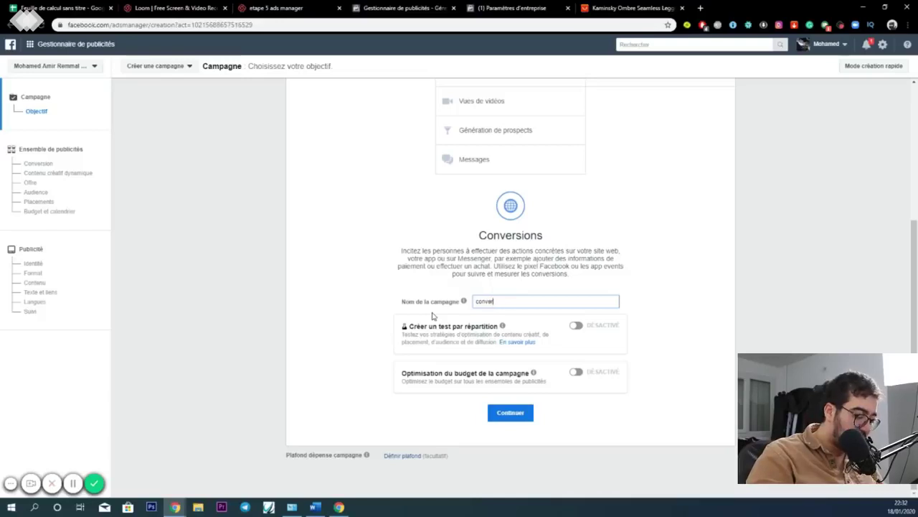
{"action": "key", "text": "BackSpace"}
{"action": "key", "text": "BackSpace"}
{"action": "key", "text": "BackSpace"}
{"action": "key", "text": "BackSpace"}
{"action": "key", "text": "BackSpace"}
{"action": "key", "text": "BackSpace"}
{"action": "key", "text": "BackSpace"}
{"action": "type", "text": "CONVERSION VERSION 1"}
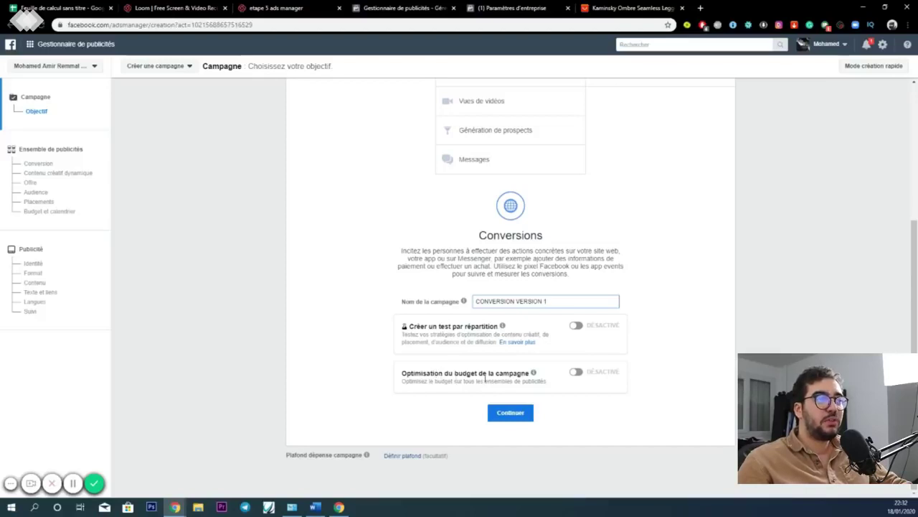
Activate Optimisation du budget de la campagne with Budget quotidien as the budget type.
{"action": "left_click", "coordinate": [574, 375]}
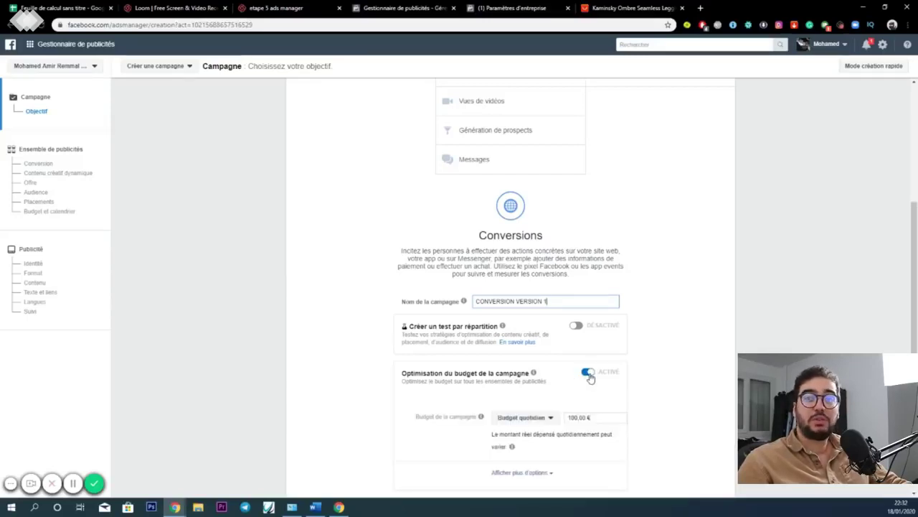
{"action": "scroll", "coordinate": [589, 377], "scroll_direction": "down", "scroll_amount": 1}
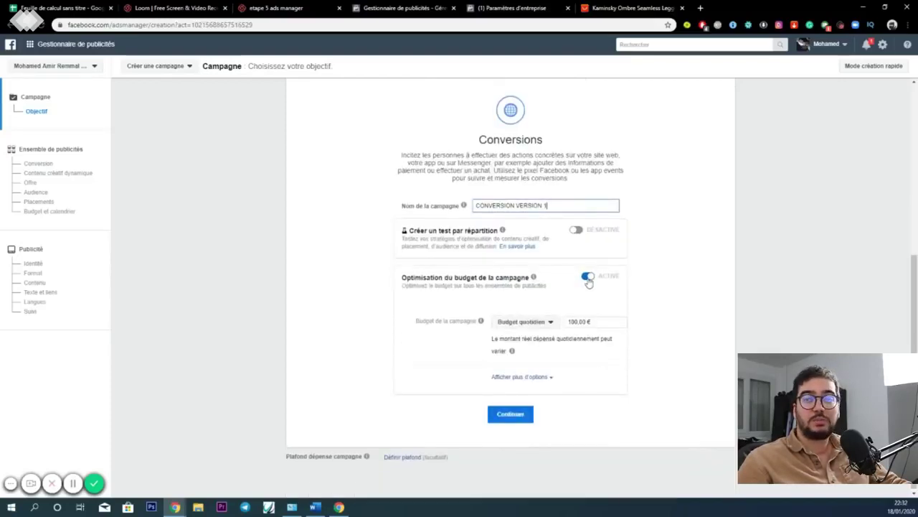
{"action": "left_click", "coordinate": [550, 322]}
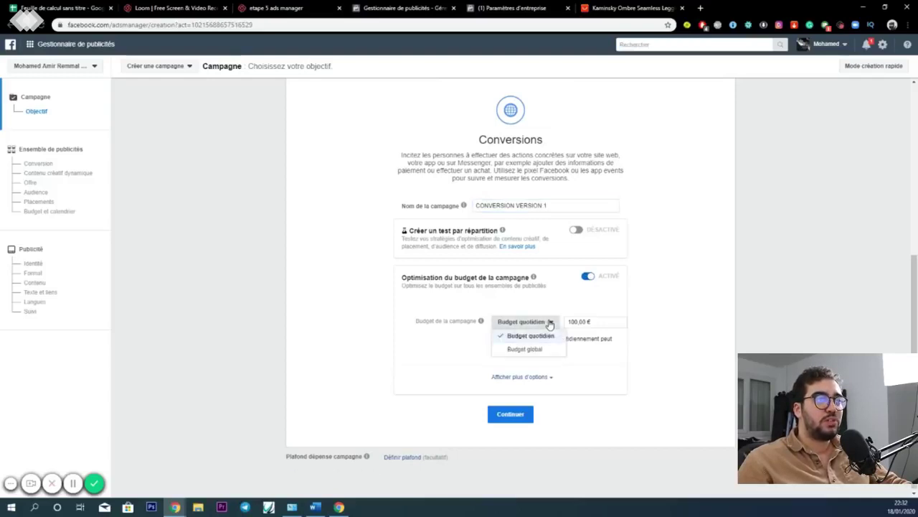
{"action": "left_click", "coordinate": [535, 336]}
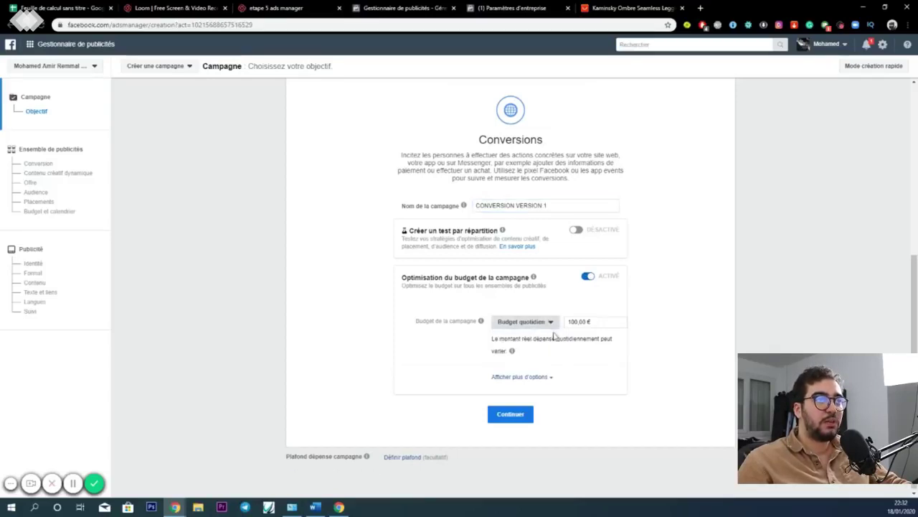
Set the daily campaign budget to 15,00 € and continue to the ad set settings.
{"action": "left_click", "coordinate": [579, 322]}
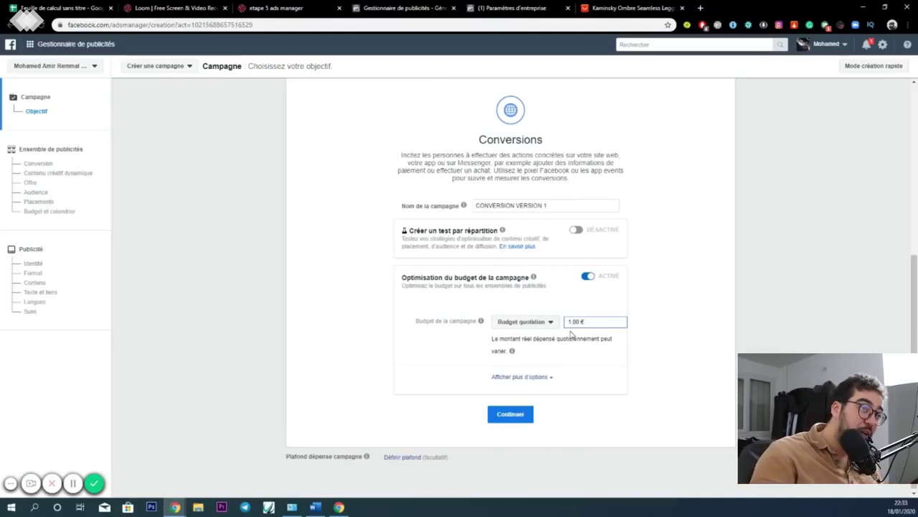
{"action": "key", "text": "BackSpace"}
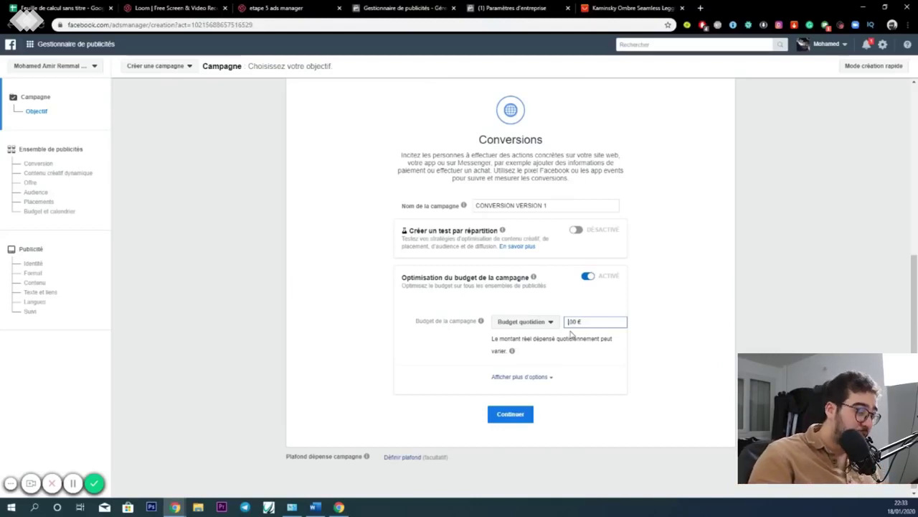
{"action": "type", "text": "15,"}
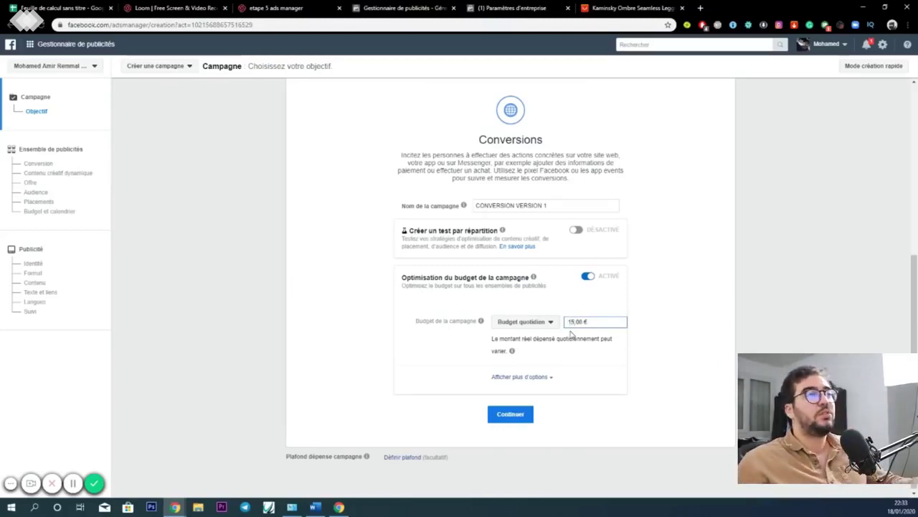
{"action": "left_click", "coordinate": [509, 414]}
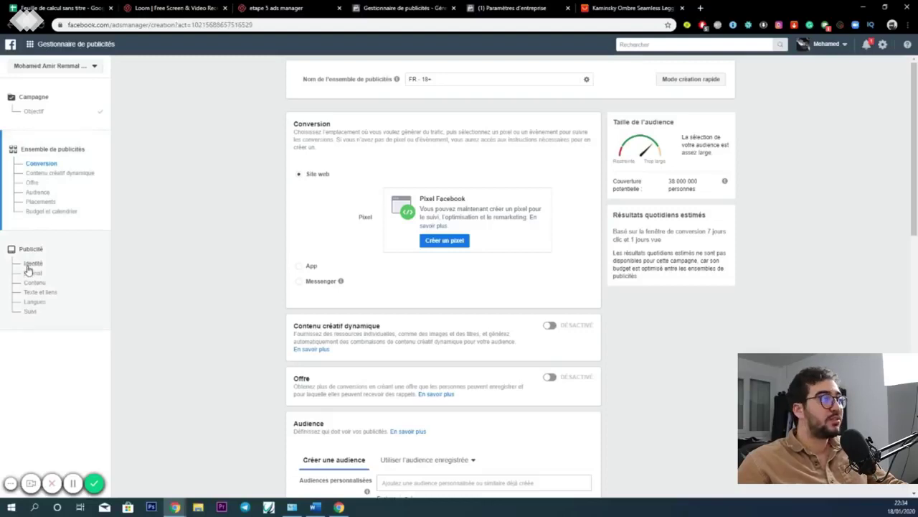
Look over the new ad set's conversion, dynamic creative, offer and audience sections.
{"action": "scroll", "coordinate": [359, 253], "scroll_direction": "down", "scroll_amount": 4}
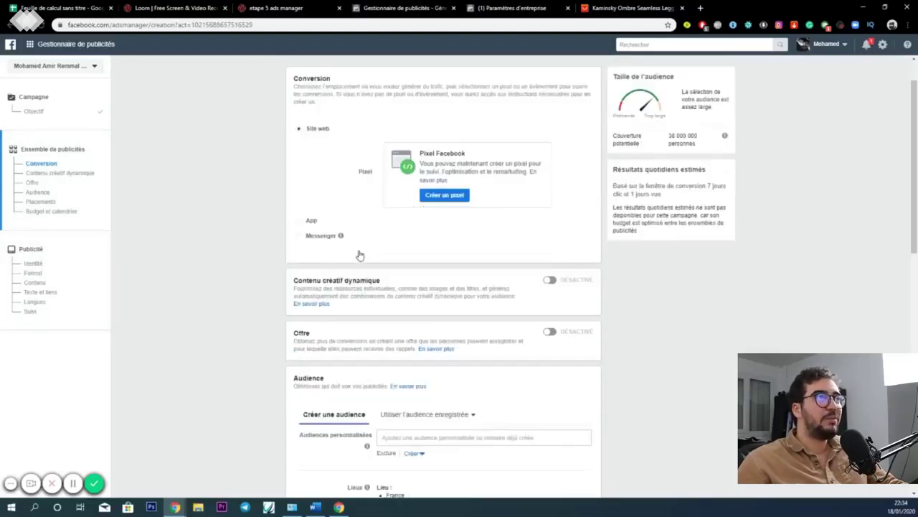
{"action": "scroll", "coordinate": [404, 297], "scroll_direction": "down", "scroll_amount": 2}
{"action": "scroll", "coordinate": [423, 266], "scroll_direction": "up", "scroll_amount": 6}
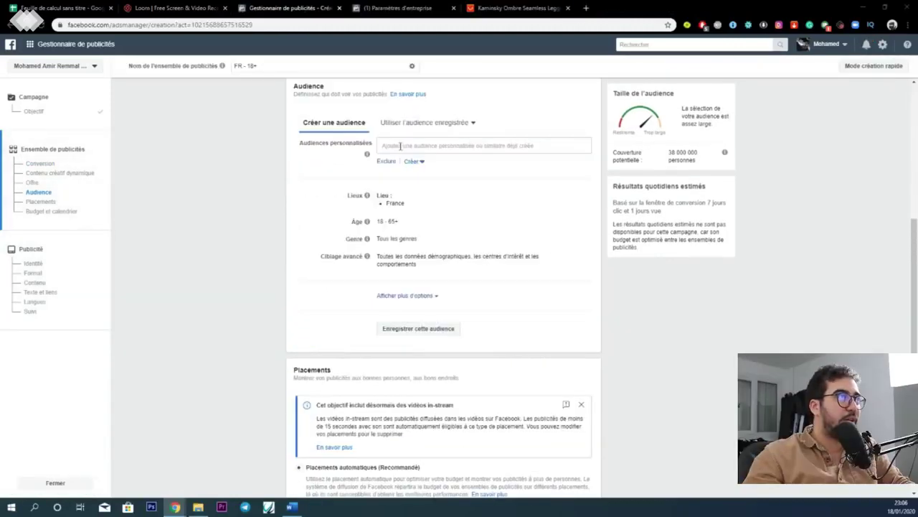
Set the audience's maximum age to 35.
{"action": "left_click", "coordinate": [399, 146]}
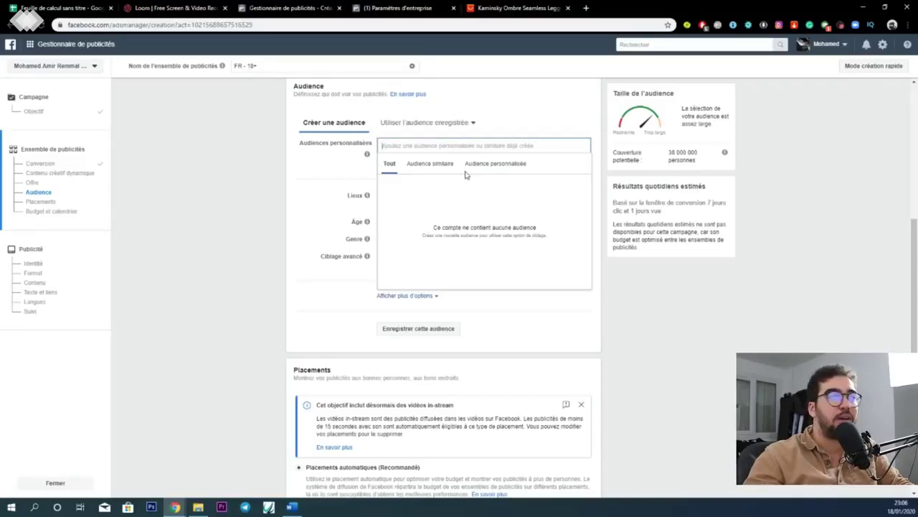
{"action": "left_click", "coordinate": [341, 185]}
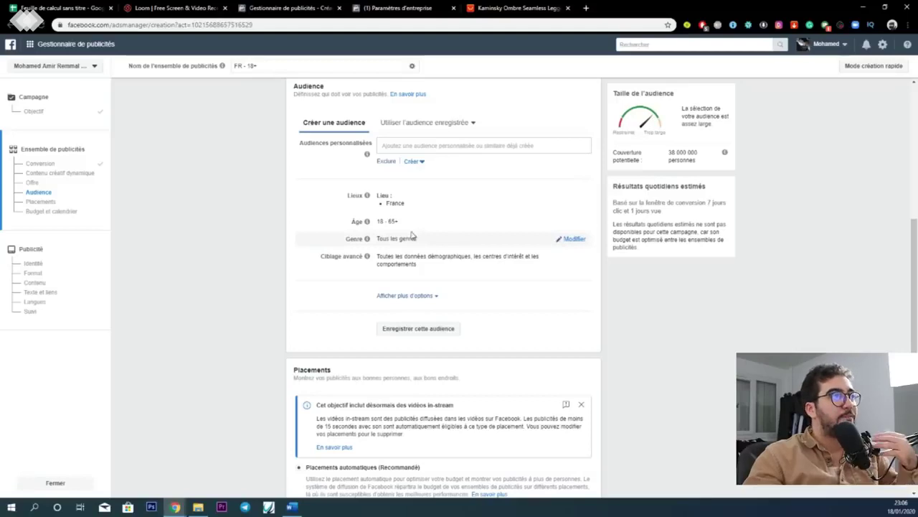
{"action": "left_click", "coordinate": [566, 222]}
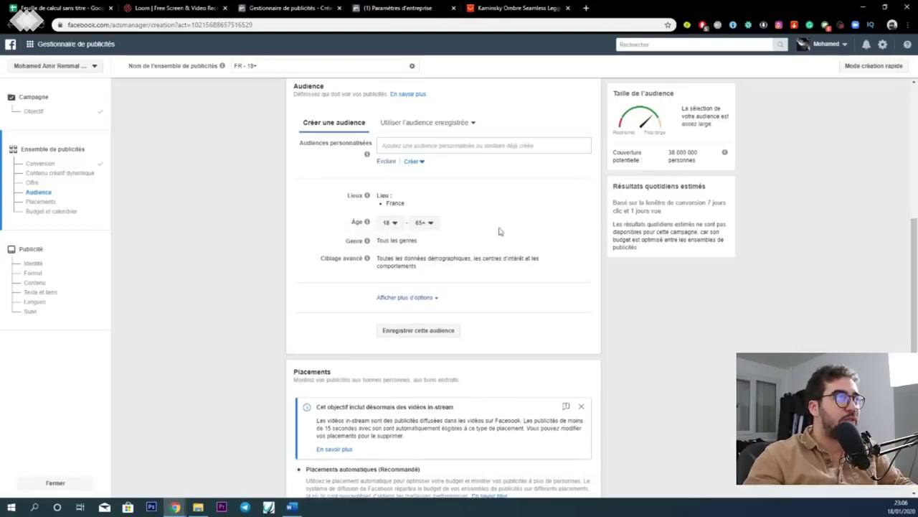
{"action": "left_click", "coordinate": [427, 223]}
{"action": "scroll", "coordinate": [428, 255], "scroll_direction": "up", "scroll_amount": 8}
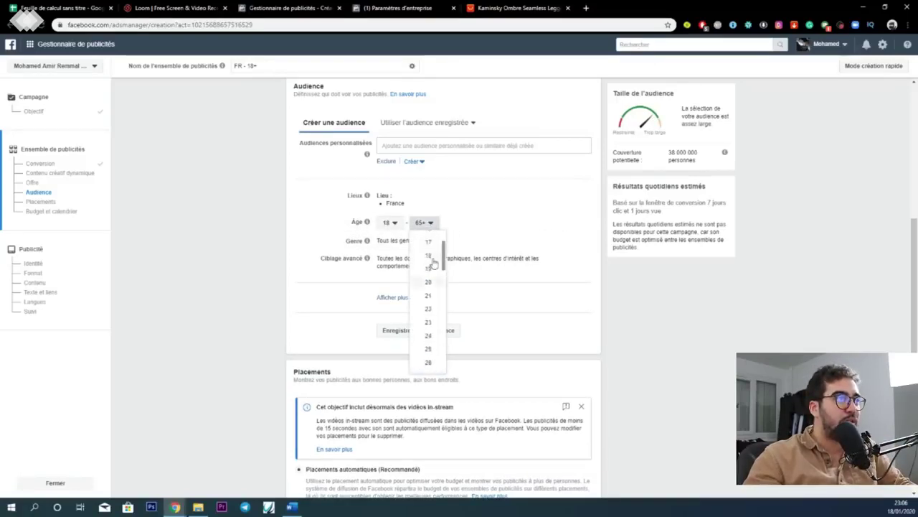
{"action": "scroll", "coordinate": [424, 267], "scroll_direction": "down", "scroll_amount": 3}
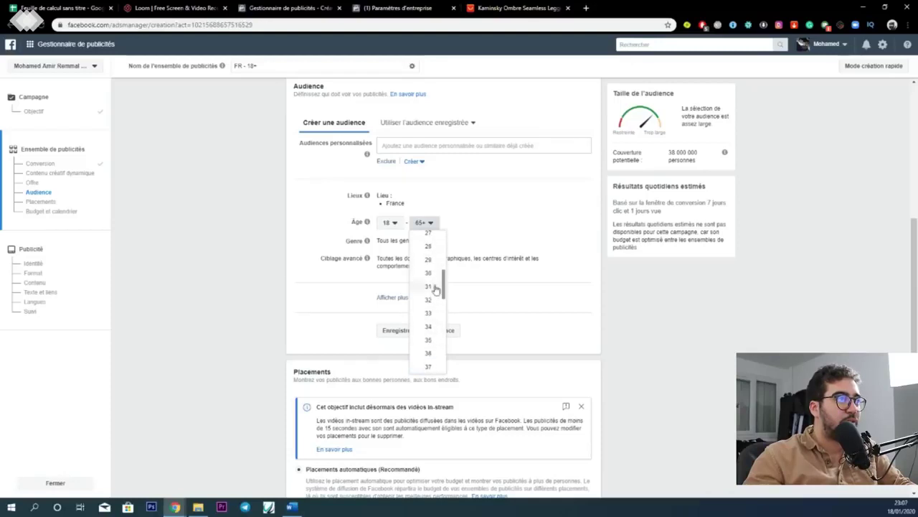
{"action": "left_click", "coordinate": [428, 339]}
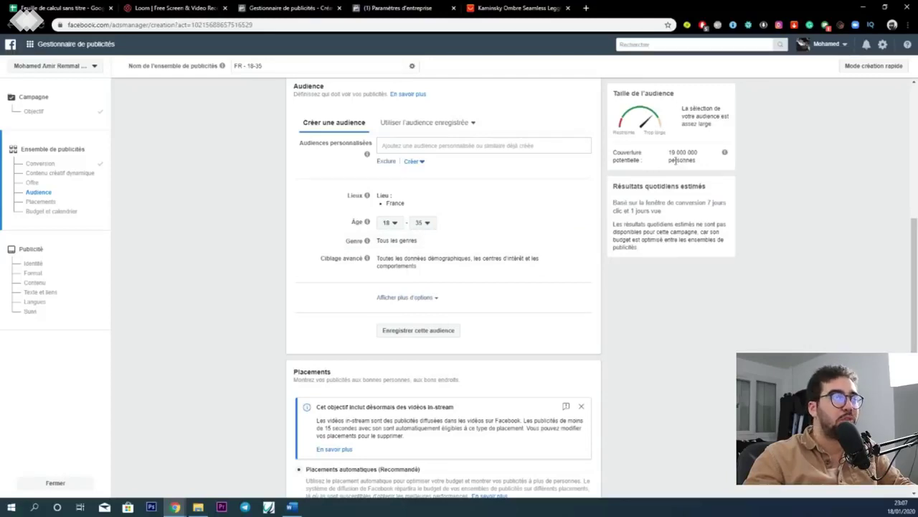
Restrict the audience's gender to Femmes.
{"action": "mouse_move", "coordinate": [373, 242]}
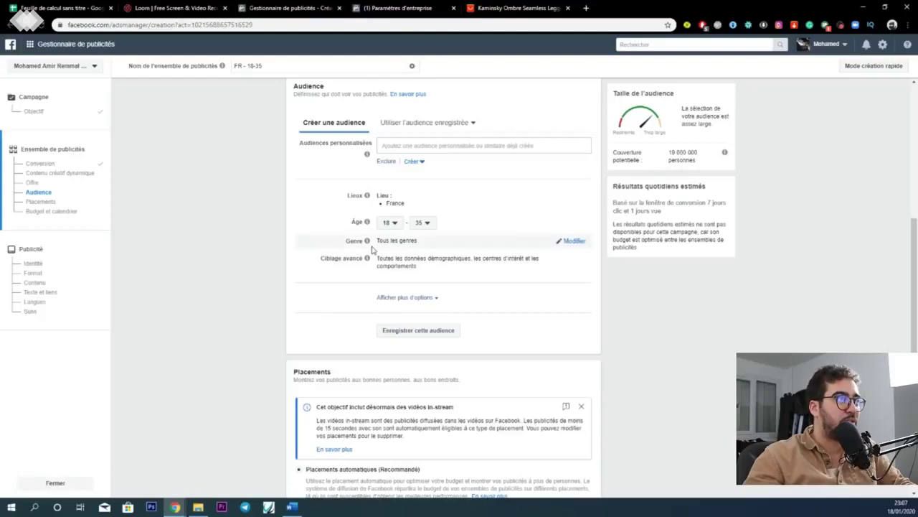
{"action": "left_click", "coordinate": [563, 242]}
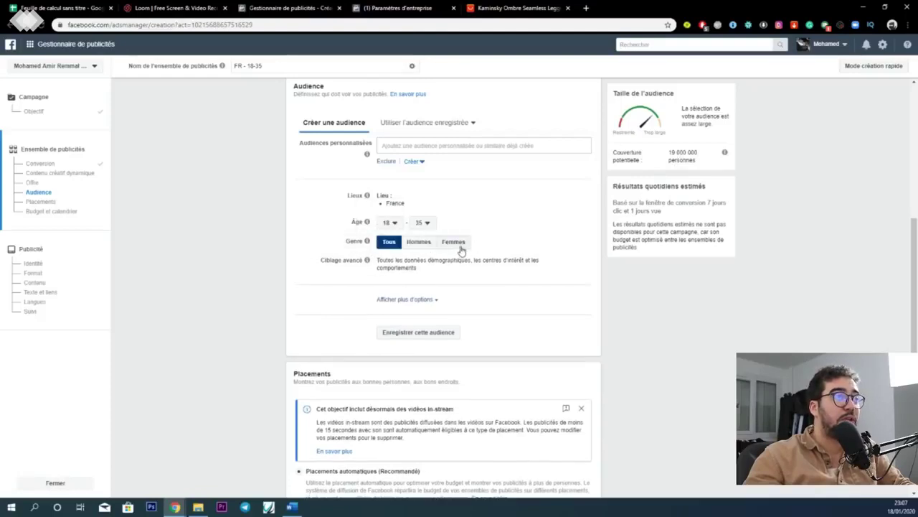
{"action": "left_click", "coordinate": [457, 247]}
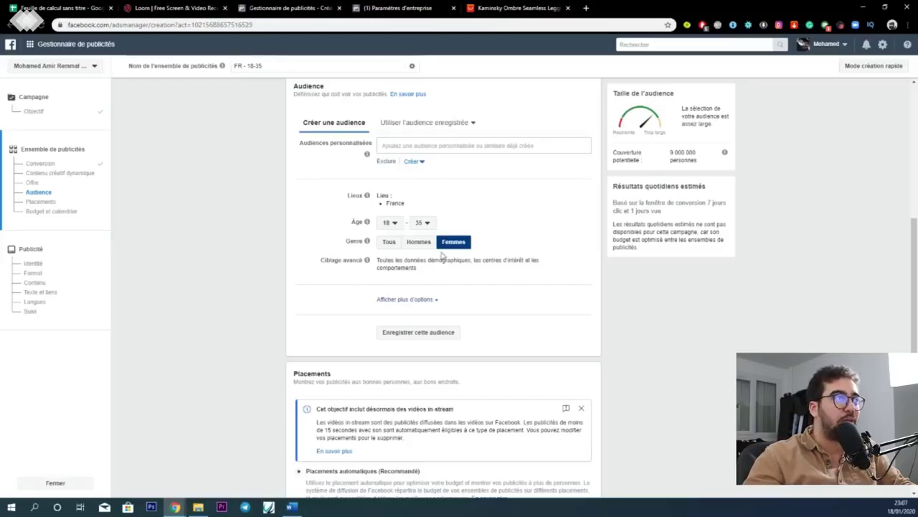
Add the interests Fashion and Sports Wear to the audience's detailed targeting.
{"action": "scroll", "coordinate": [443, 256], "scroll_direction": "down", "scroll_amount": 1}
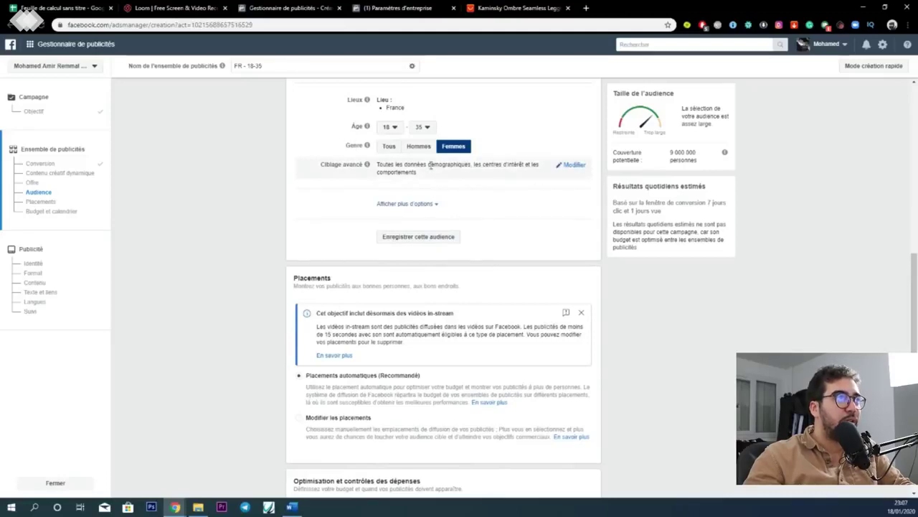
{"action": "left_click", "coordinate": [450, 179]}
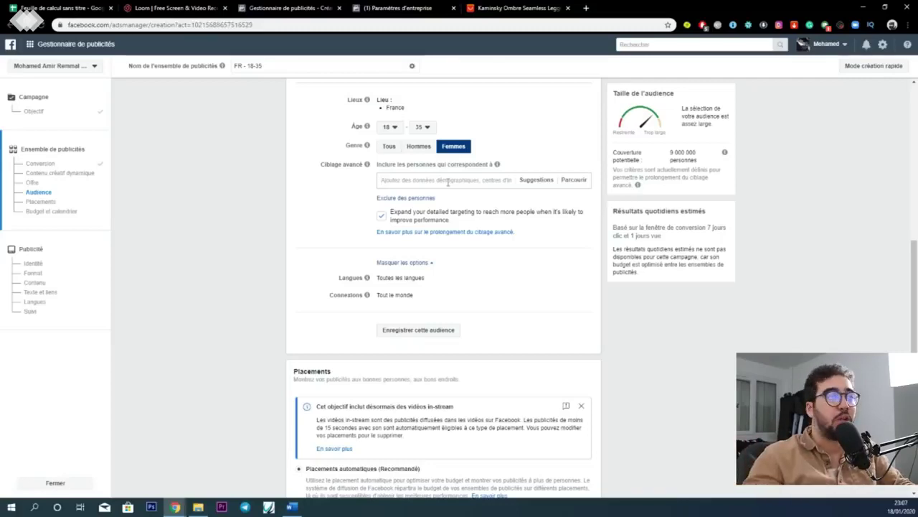
{"action": "type", "text": "FASH"}
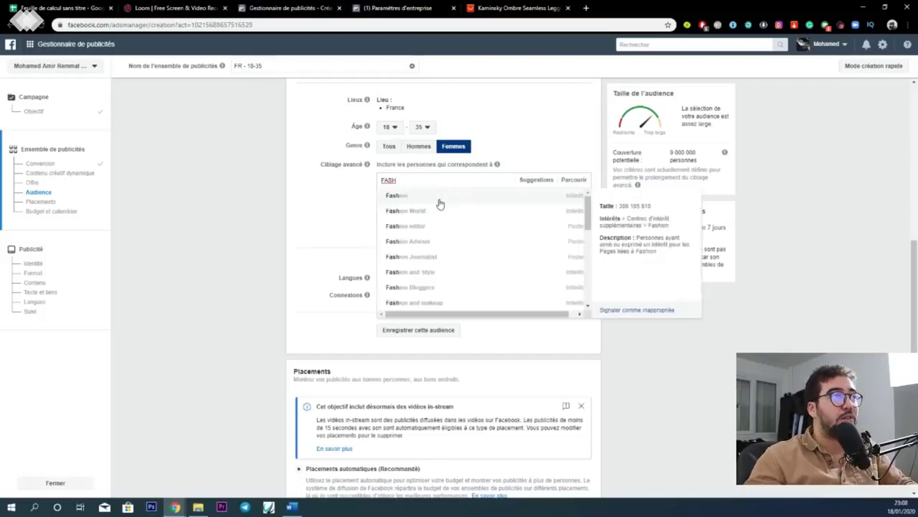
{"action": "left_click", "coordinate": [439, 205]}
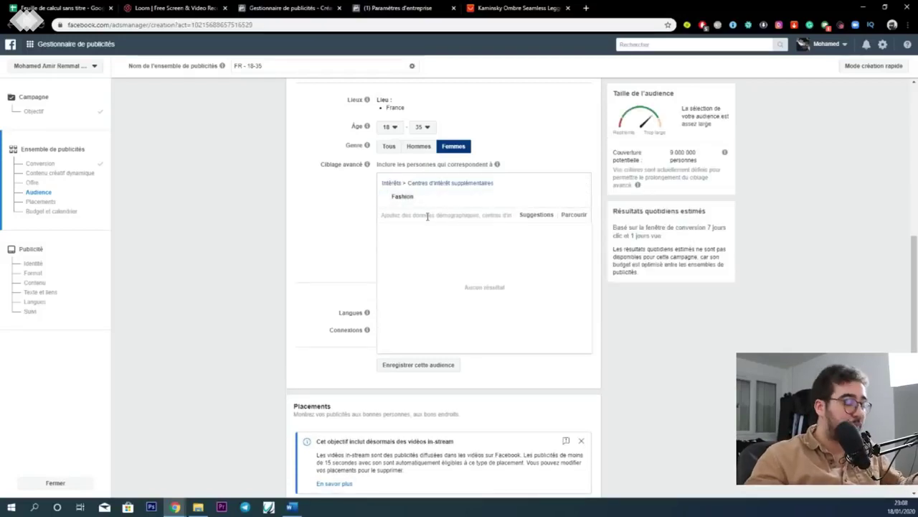
{"action": "type", "text": "SPORTWEA"}
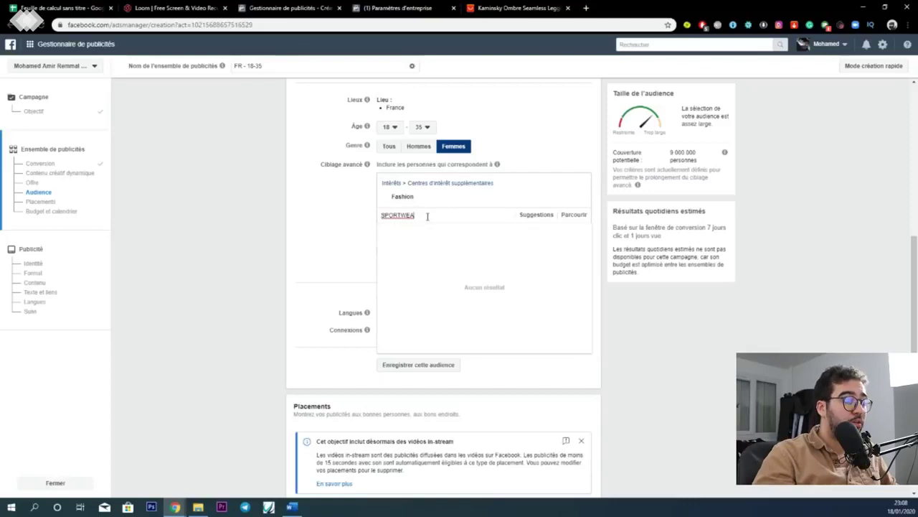
{"action": "key", "text": "BackSpace"}
{"action": "key", "text": "BackSpace"}
{"action": "key", "text": "BackSpace"}
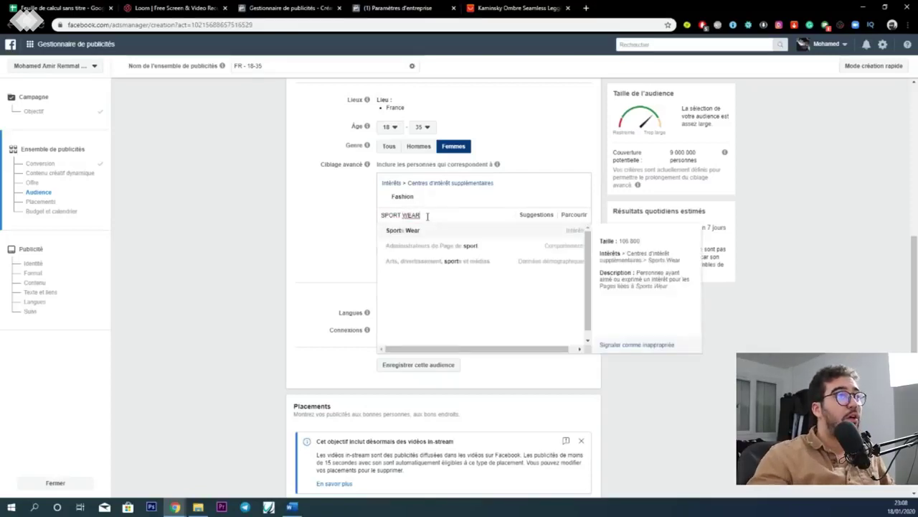
{"action": "left_click", "coordinate": [424, 230]}
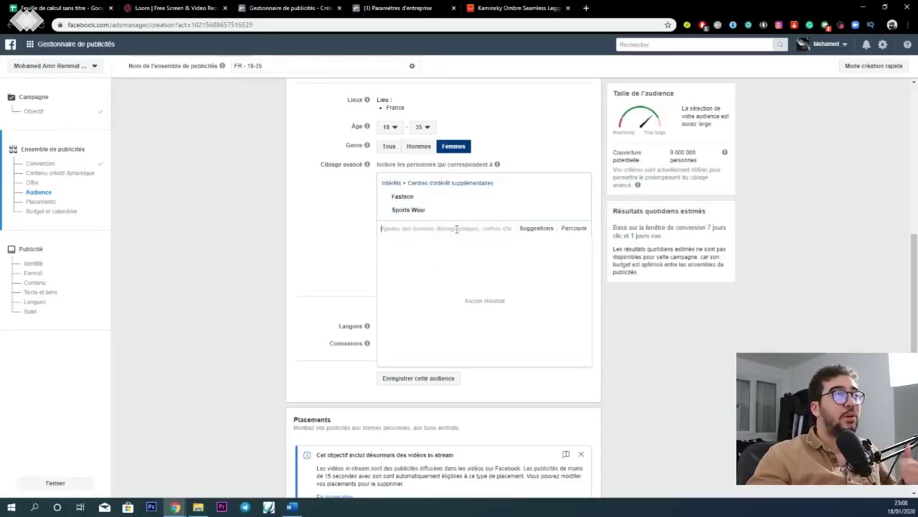
Try to find GYM SHARK as a targeting interest and clear the search text.
{"action": "type", "text": "GYM SHARK"}
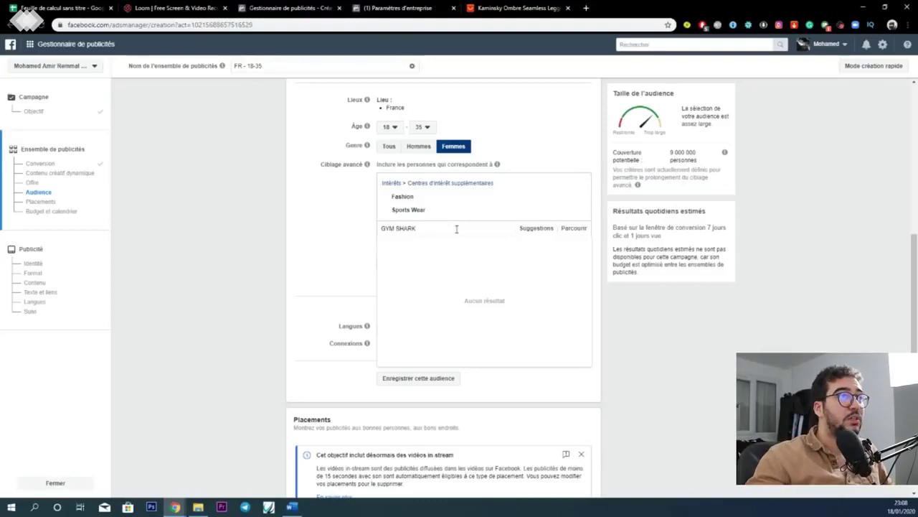
{"action": "key", "text": "ctrl+a"}
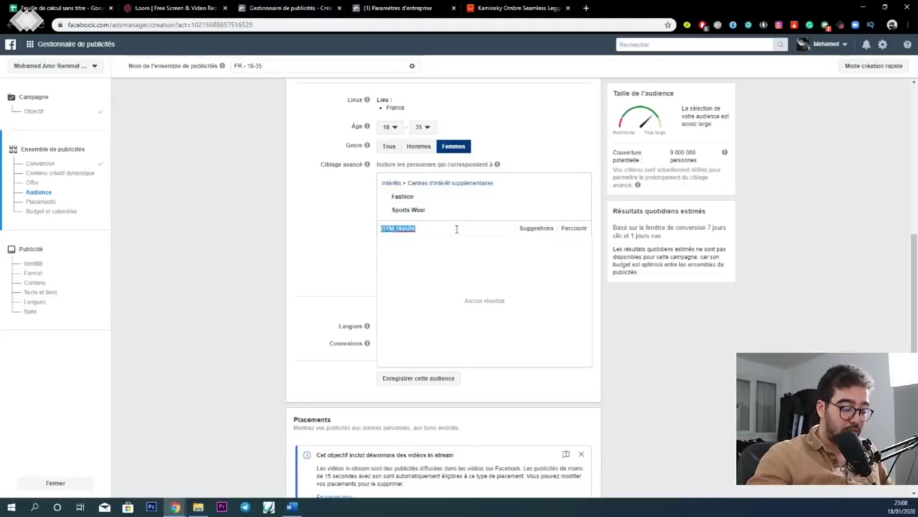
{"action": "key", "text": "BackSpace"}
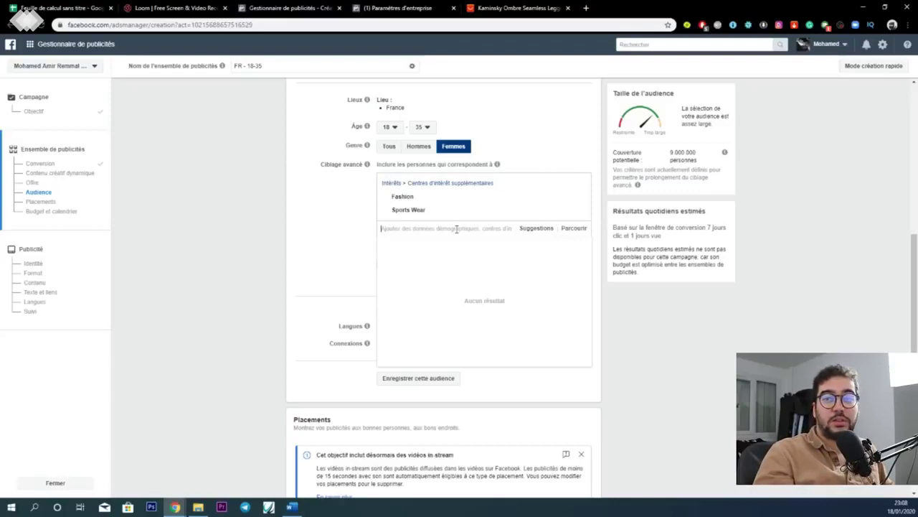
Add the brand interests Nike and Adidas to the audience's detailed targeting.
{"action": "type", "text": "NIKE"}
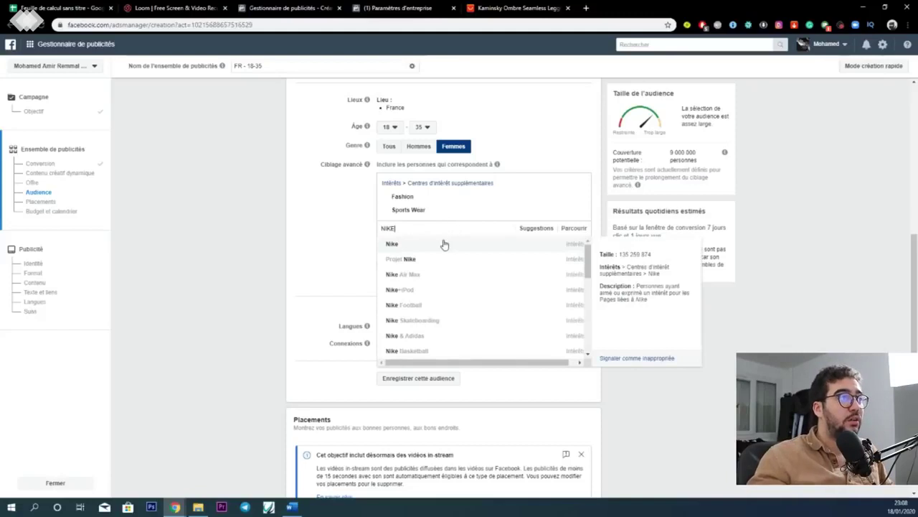
{"action": "left_click", "coordinate": [444, 245]}
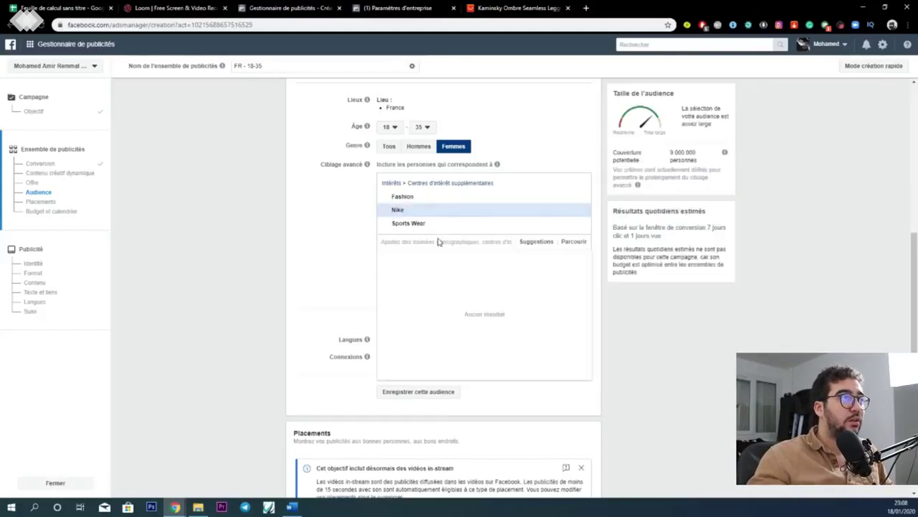
{"action": "type", "text": "ADIDAD"}
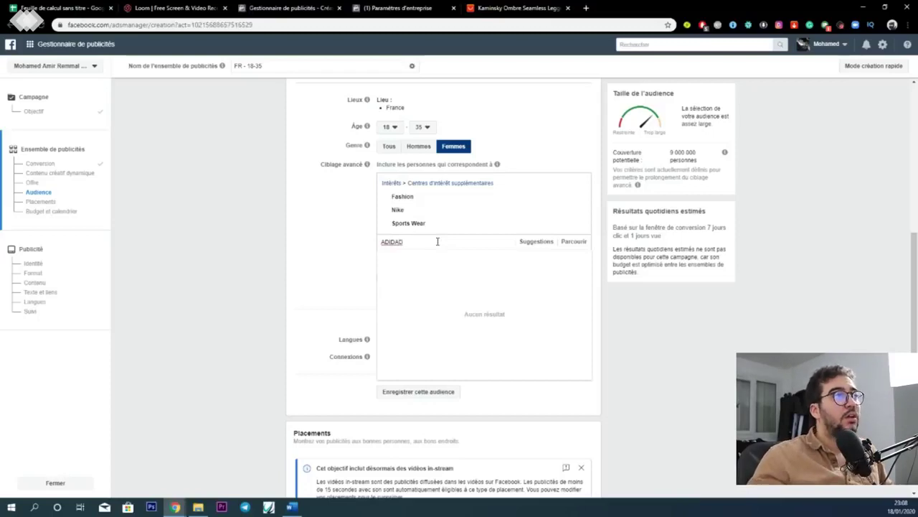
{"action": "left_click", "coordinate": [437, 241]}
{"action": "key", "text": "ctrl+a"}
{"action": "type", "text": "adidas"}
{"action": "left_click", "coordinate": [433, 258]}
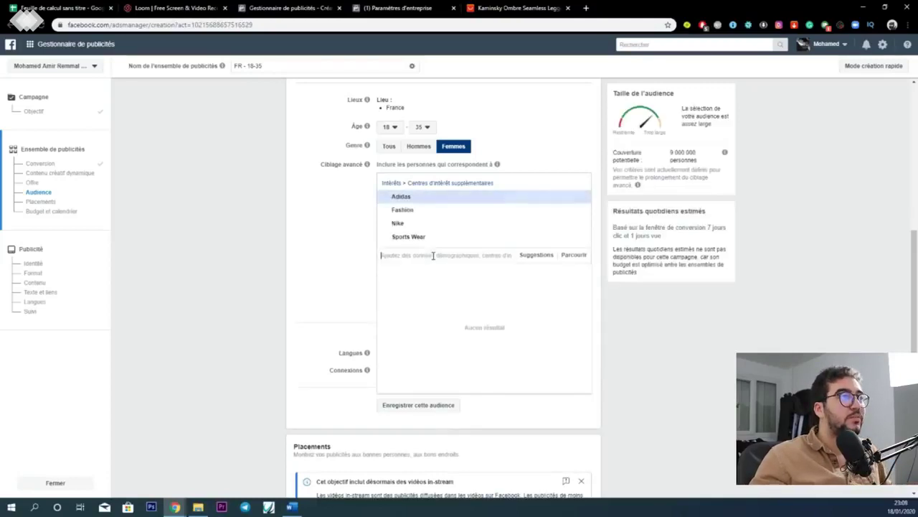
Add the Legging interest to the audience's detailed targeting.
{"action": "left_click", "coordinate": [429, 256]}
{"action": "type", "text": "LEGGINS"}
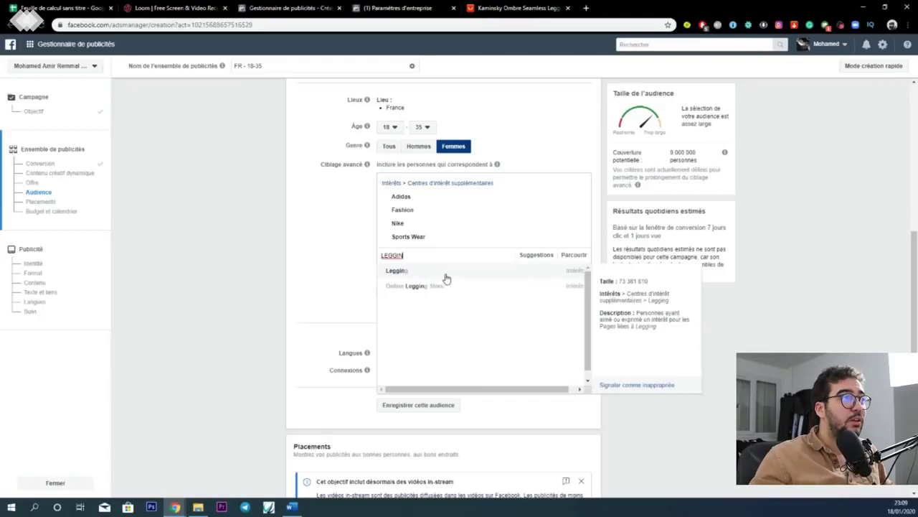
{"action": "left_click", "coordinate": [435, 270]}
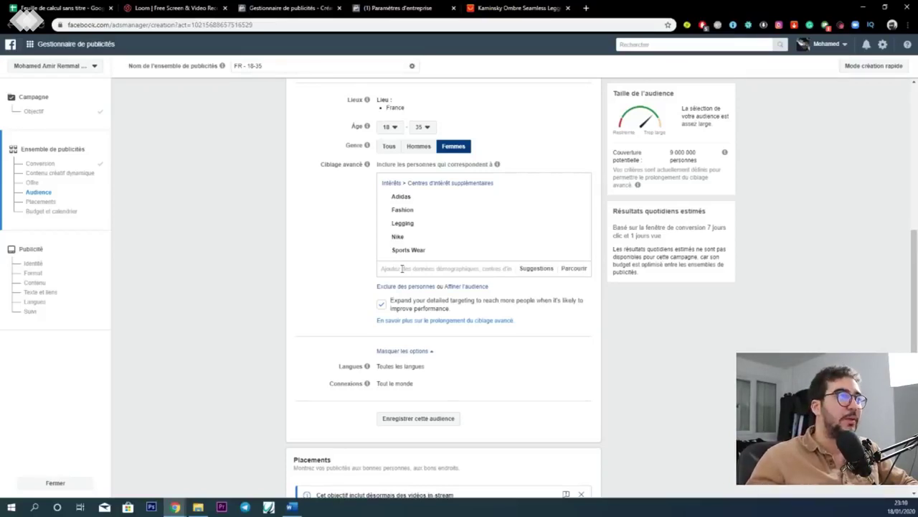
Set the audience's language to Français (France).
{"action": "scroll", "coordinate": [402, 269], "scroll_direction": "down", "scroll_amount": 3}
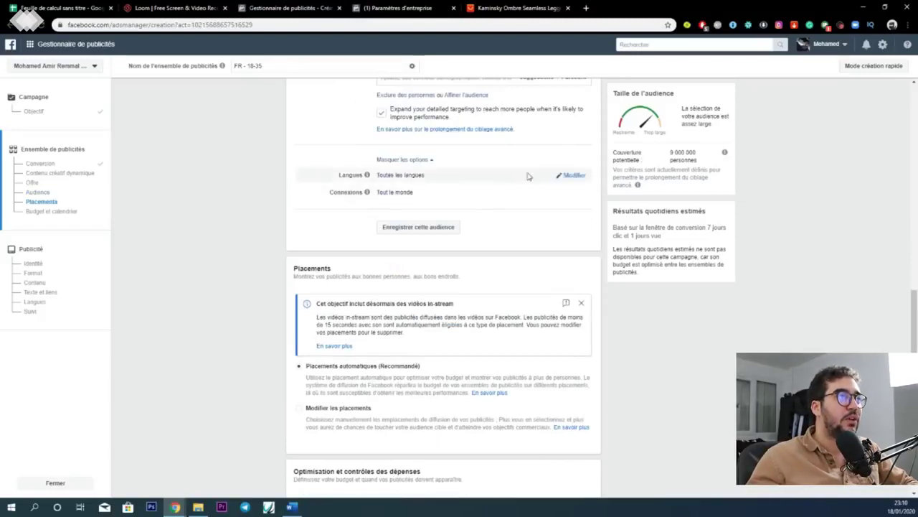
{"action": "left_click", "coordinate": [562, 177]}
{"action": "left_click", "coordinate": [499, 178]}
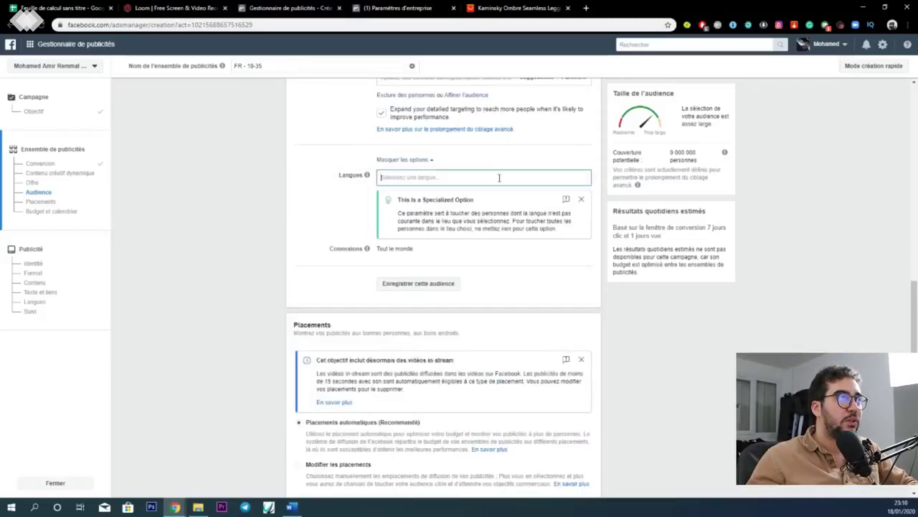
{"action": "type", "text": "FRAN"}
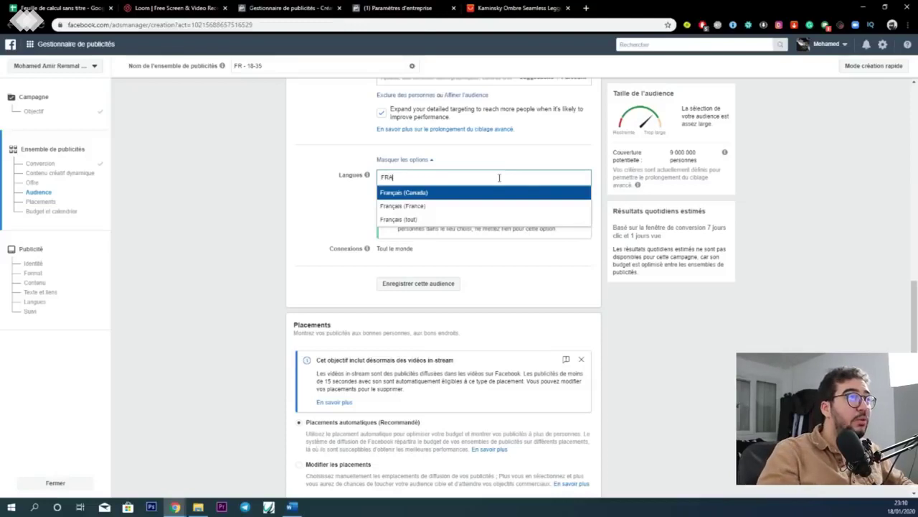
{"action": "left_click", "coordinate": [424, 206]}
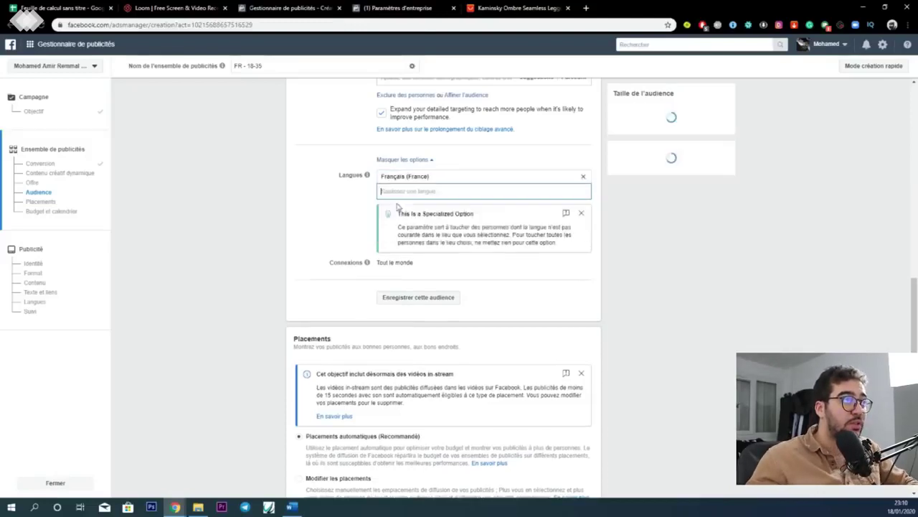
Look over the connection types available for the audience, from Facebook Pages to applications and events.
{"action": "scroll", "coordinate": [351, 212], "scroll_direction": "down", "scroll_amount": 2}
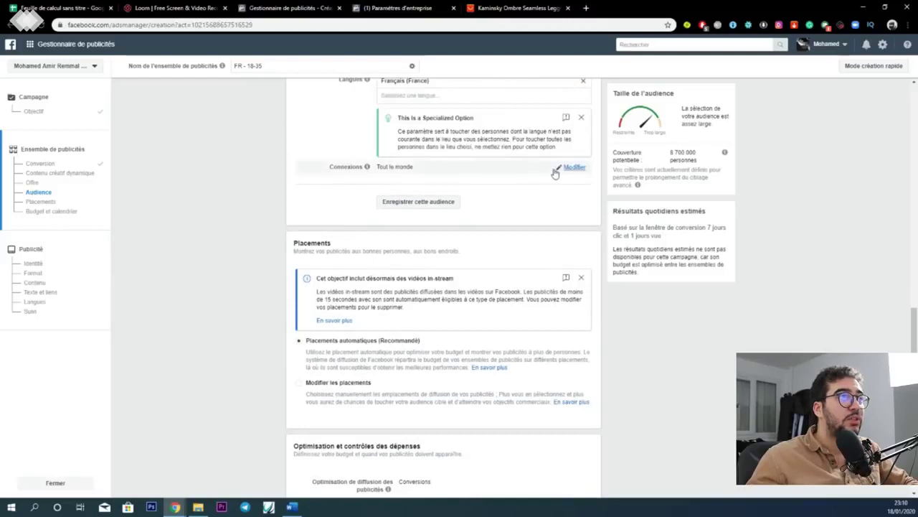
{"action": "left_click", "coordinate": [559, 171]}
{"action": "left_click", "coordinate": [452, 174]}
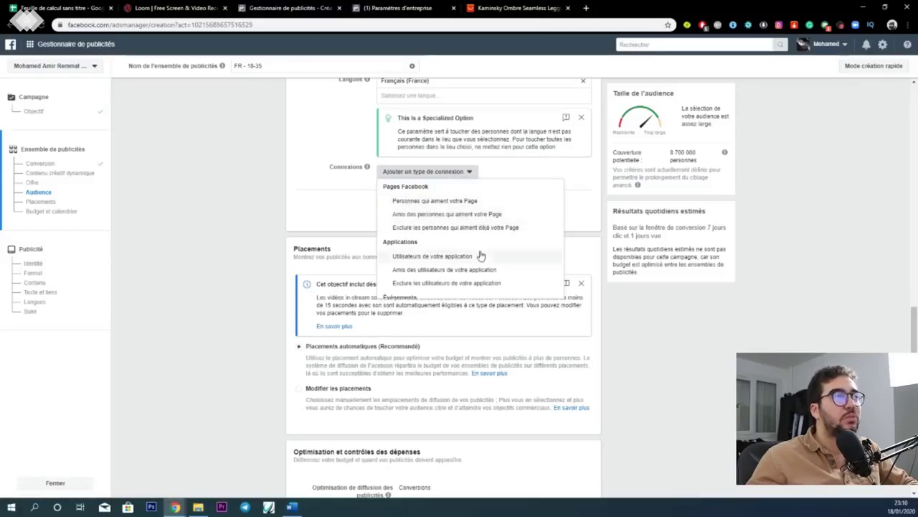
{"action": "scroll", "coordinate": [480, 256], "scroll_direction": "down", "scroll_amount": 2}
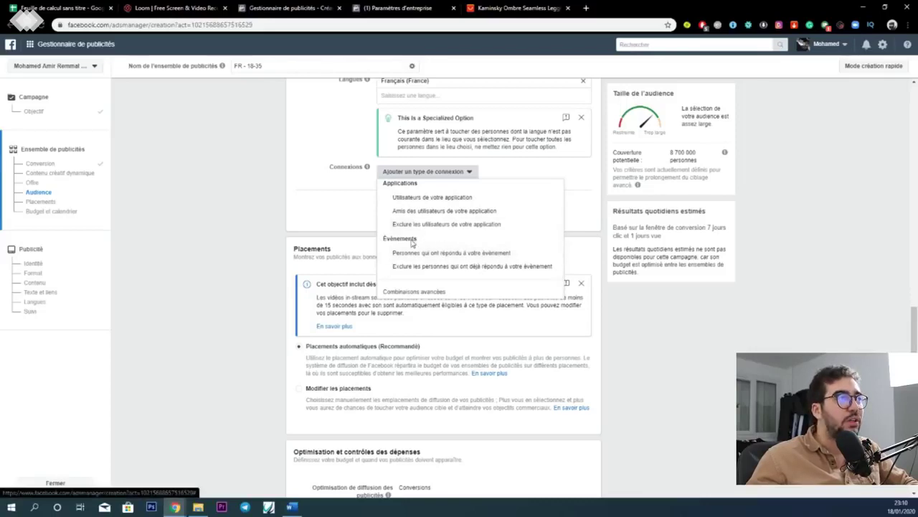
Save the audience under the name AD SET 1 and continue to the ad settings.
{"action": "type", "text": "AD SET &"}
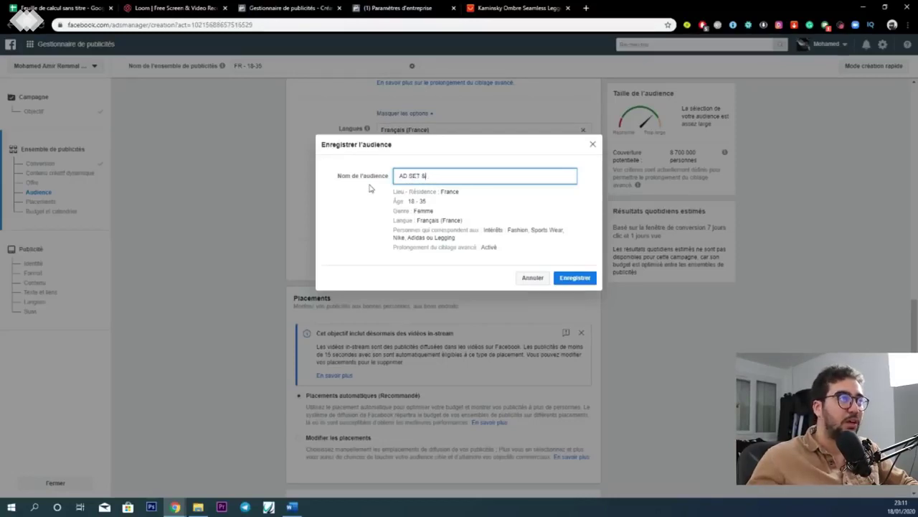
{"action": "key", "text": "BackSpace"}
{"action": "type", "text": "1"}
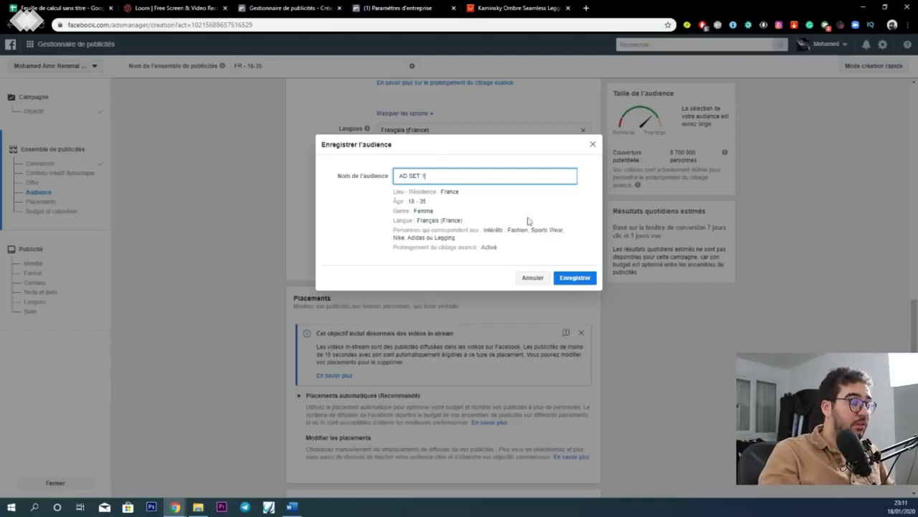
{"action": "left_click", "coordinate": [570, 280]}
{"action": "left_click", "coordinate": [561, 485]}
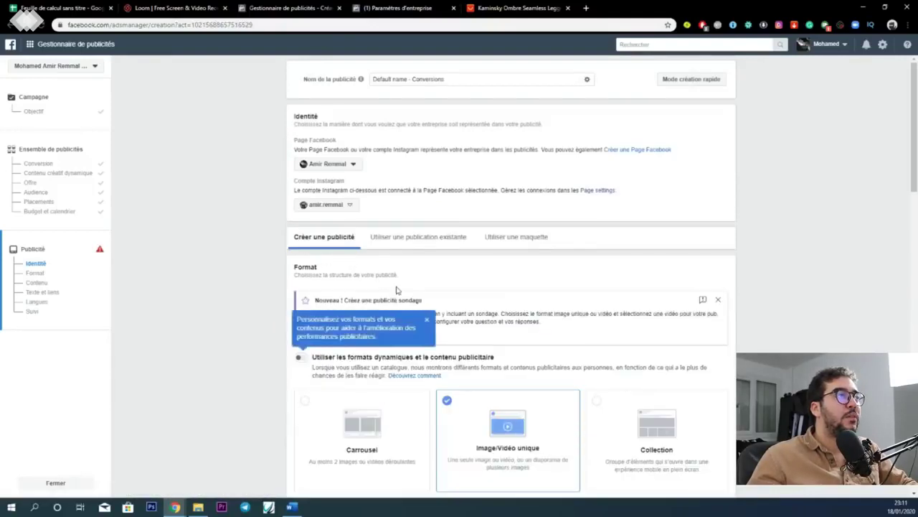
Look over the ad's identity, format and content settings, with the single image or video format selected.
{"action": "scroll", "coordinate": [396, 289], "scroll_direction": "down", "scroll_amount": 1}
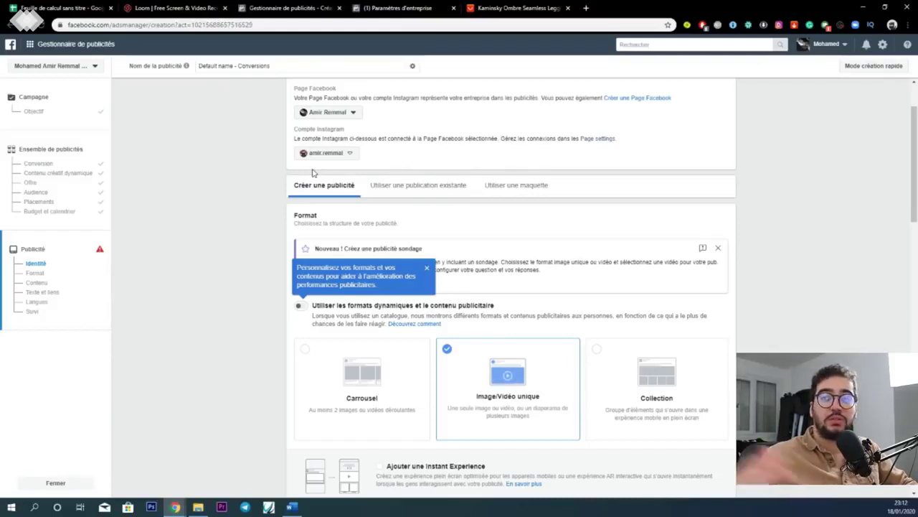
{"action": "left_click", "coordinate": [273, 328]}
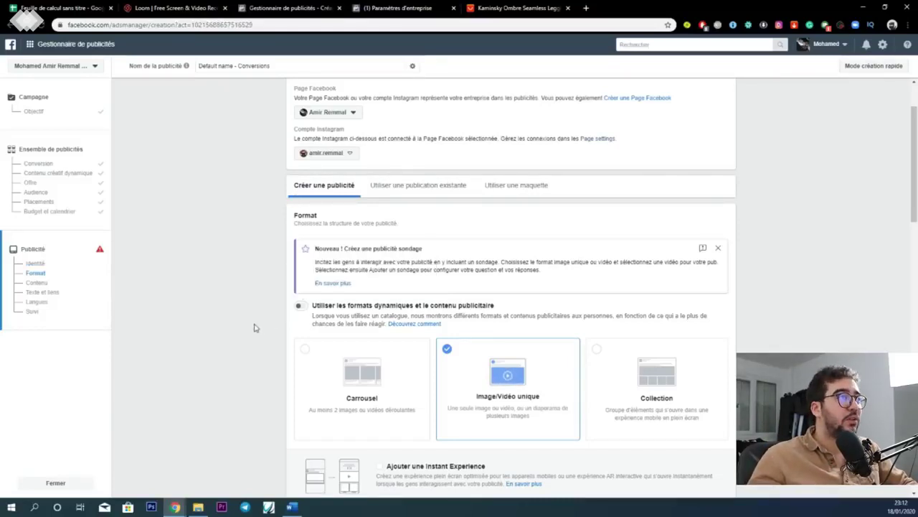
{"action": "scroll", "coordinate": [253, 328], "scroll_direction": "down", "scroll_amount": 2}
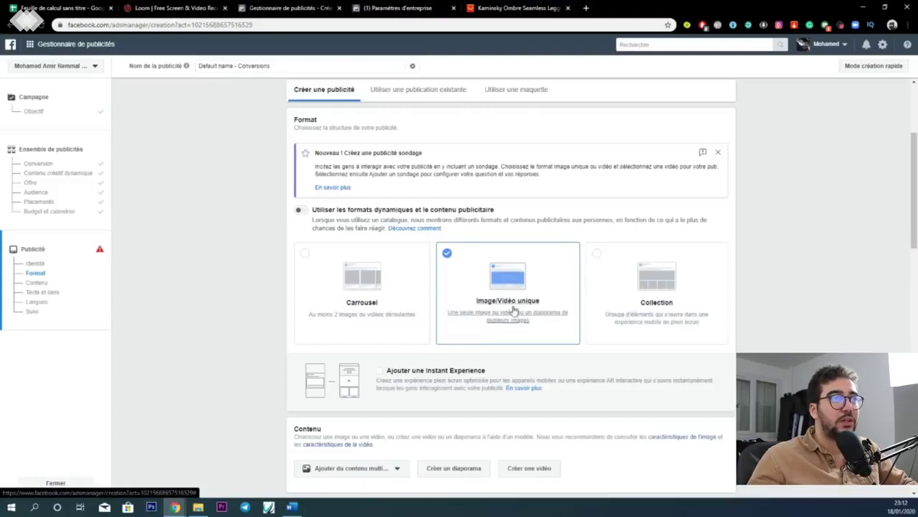
{"action": "scroll", "coordinate": [513, 310], "scroll_direction": "down", "scroll_amount": 2}
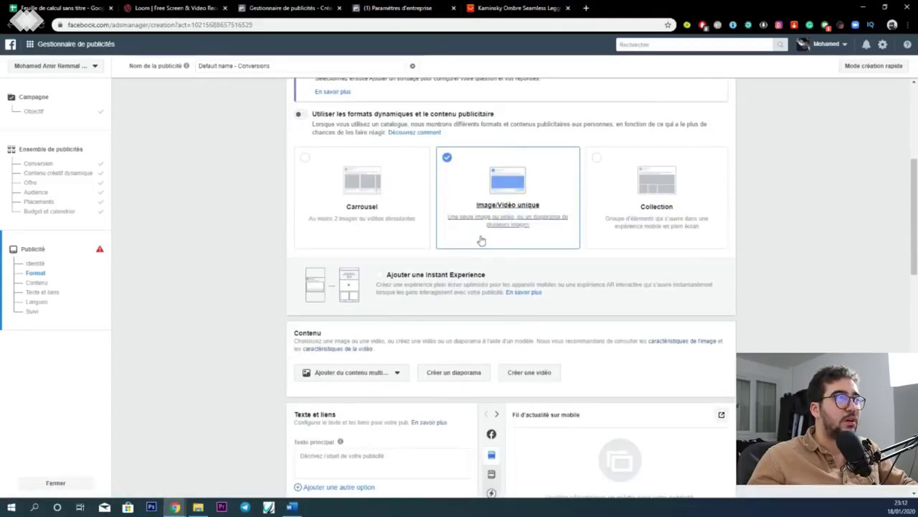
{"action": "scroll", "coordinate": [394, 303], "scroll_direction": "down", "scroll_amount": 2}
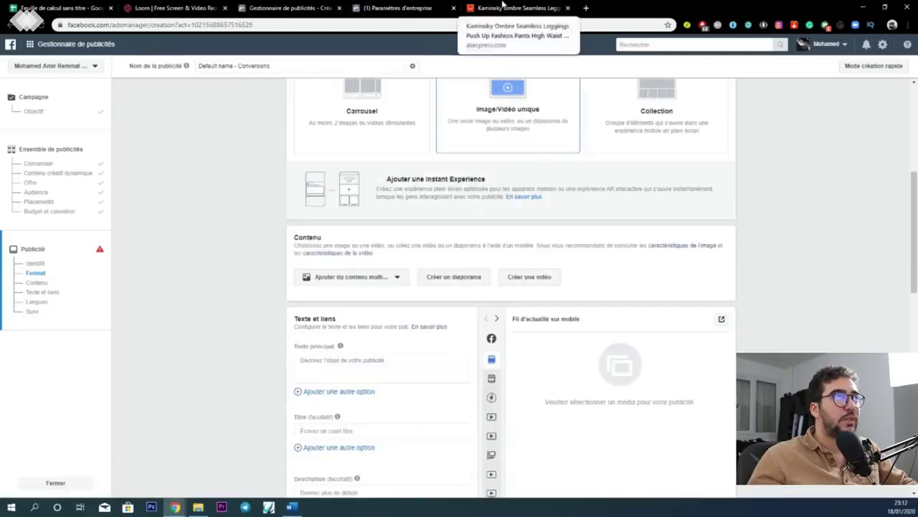
Switch to the AliExpress leggings page and save the picture of the teal ombre leggings in the gym to the Bureau folder.
{"action": "left_click", "coordinate": [517, 8]}
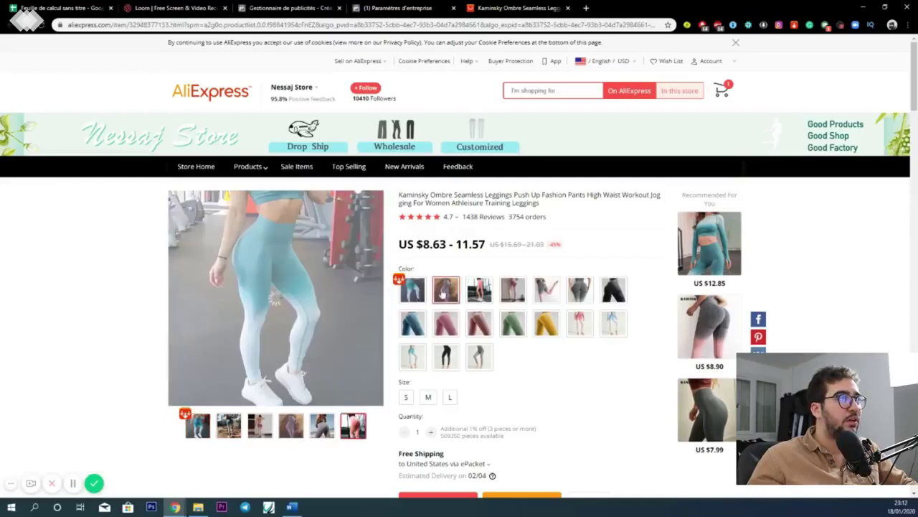
{"action": "scroll", "coordinate": [406, 300], "scroll_direction": "down", "scroll_amount": 8}
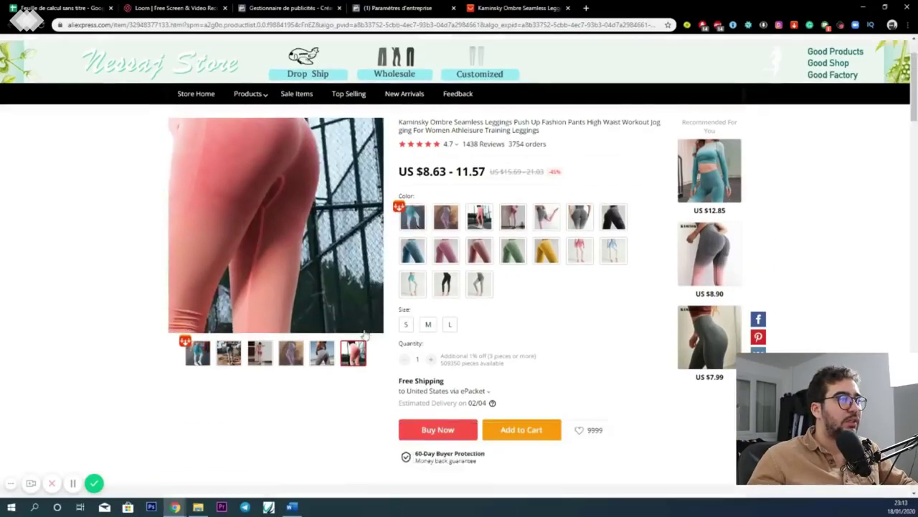
{"action": "scroll", "coordinate": [119, 316], "scroll_direction": "up", "scroll_amount": 5}
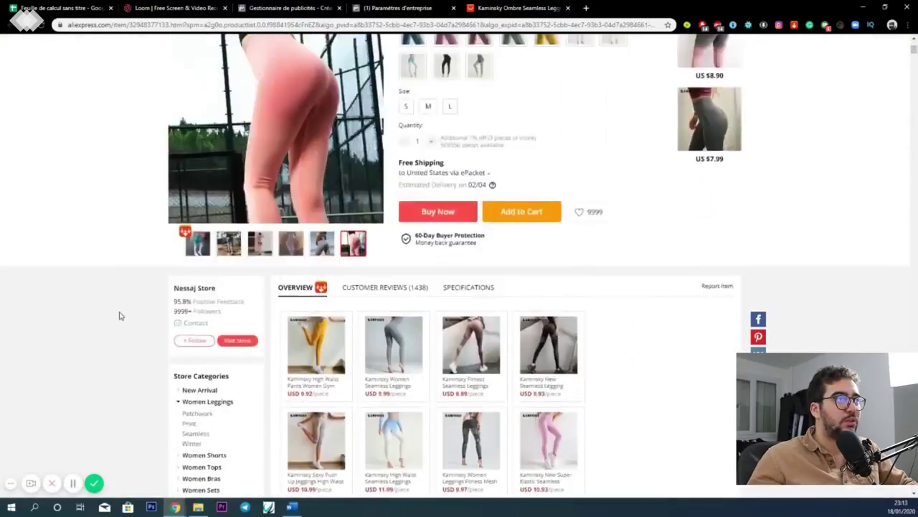
{"action": "scroll", "coordinate": [127, 314], "scroll_direction": "down", "scroll_amount": 11}
{"action": "scroll", "coordinate": [470, 258], "scroll_direction": "down", "scroll_amount": 15}
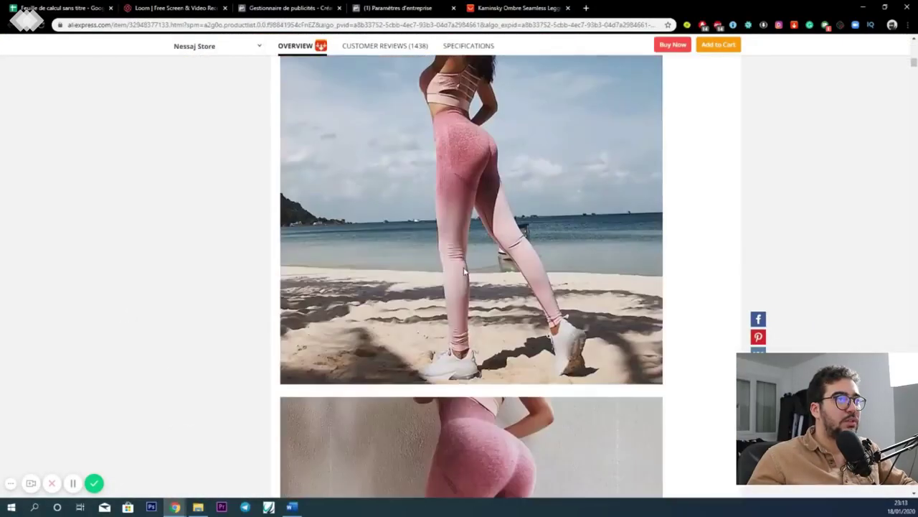
{"action": "scroll", "coordinate": [464, 270], "scroll_direction": "down", "scroll_amount": 9}
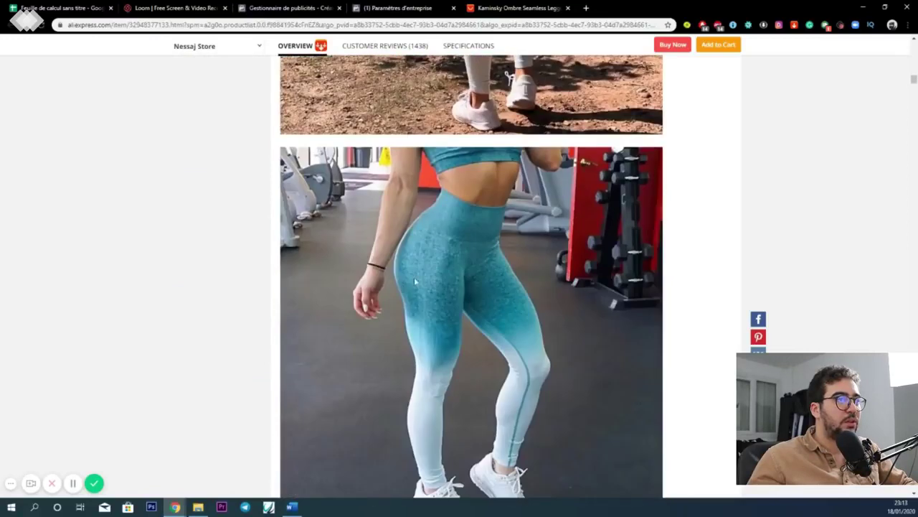
{"action": "right_click", "coordinate": [415, 279]}
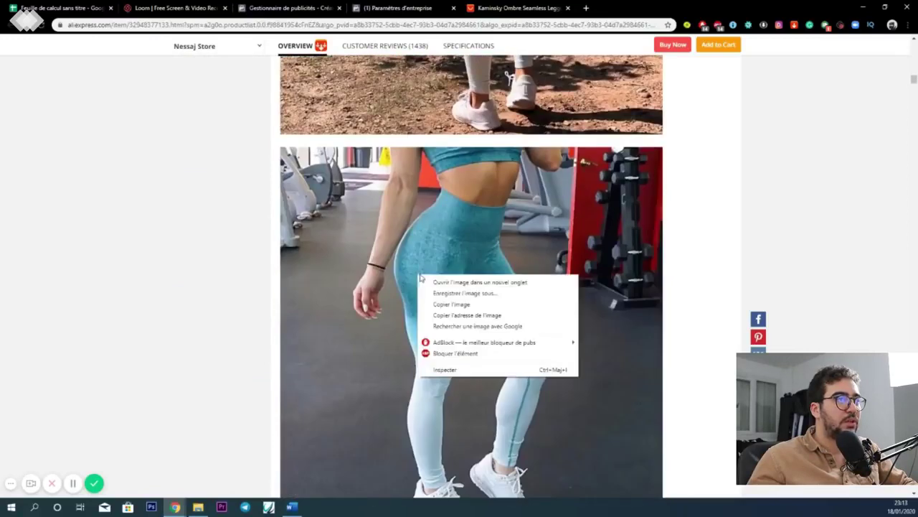
{"action": "left_click", "coordinate": [464, 295]}
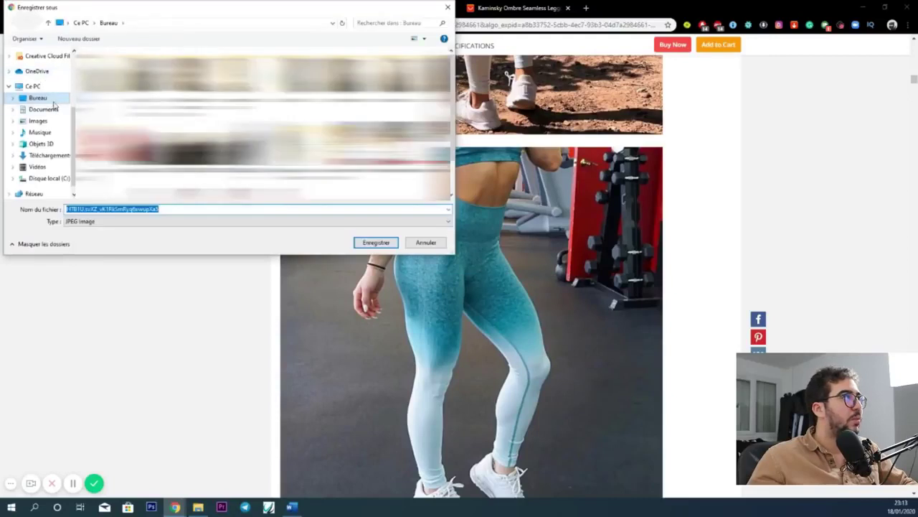
{"action": "left_click", "coordinate": [380, 244]}
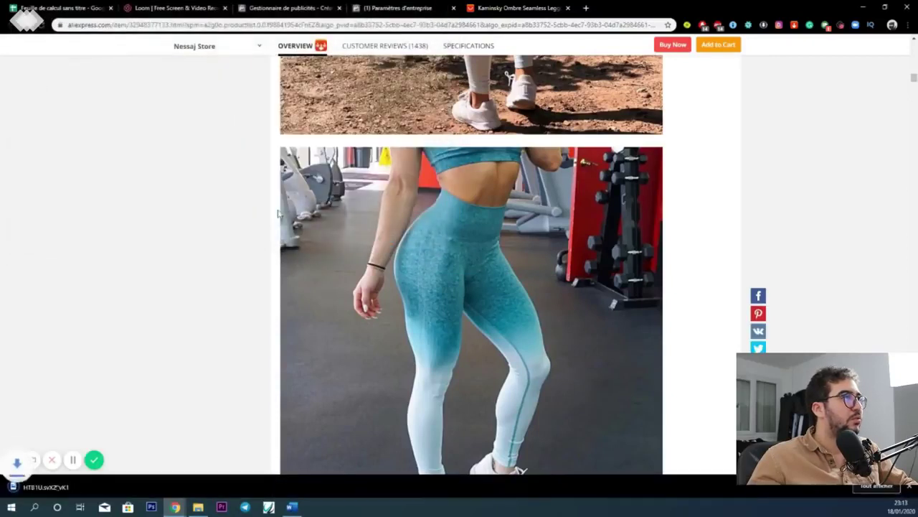
Return to the Facebook ad creation page and add the downloaded leggings image as the ad's content.
{"action": "left_click", "coordinate": [370, 7]}
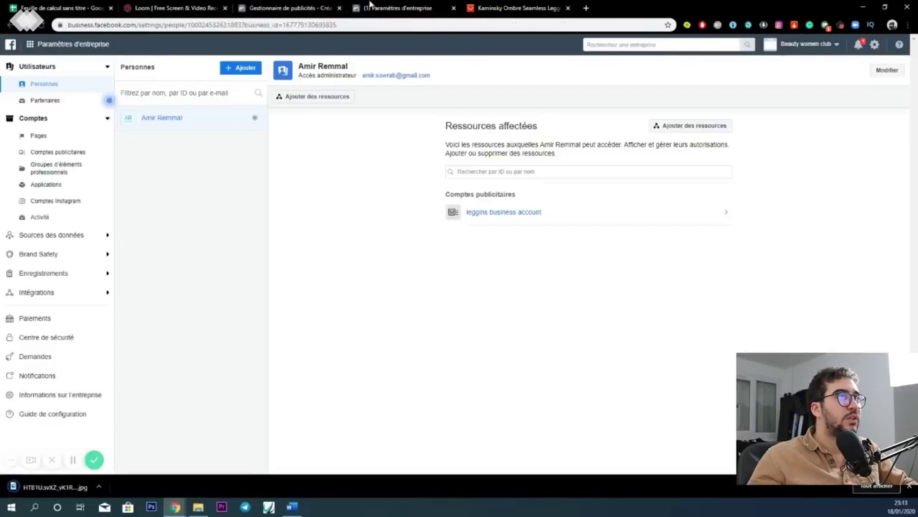
{"action": "left_click", "coordinate": [293, 7]}
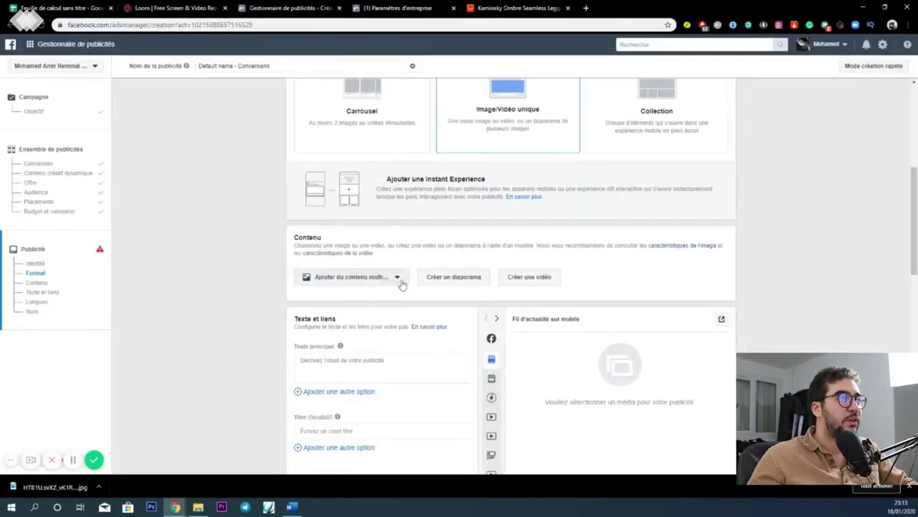
{"action": "left_click", "coordinate": [390, 278]}
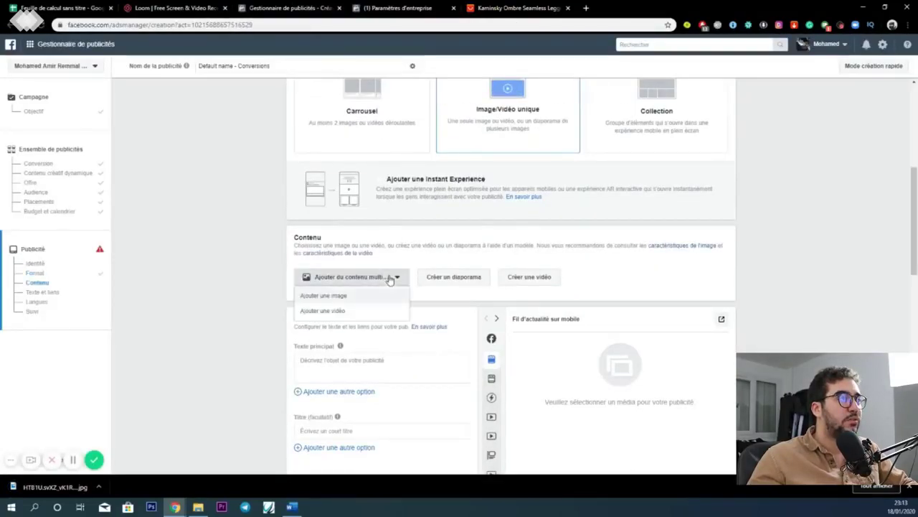
{"action": "left_click", "coordinate": [354, 301]}
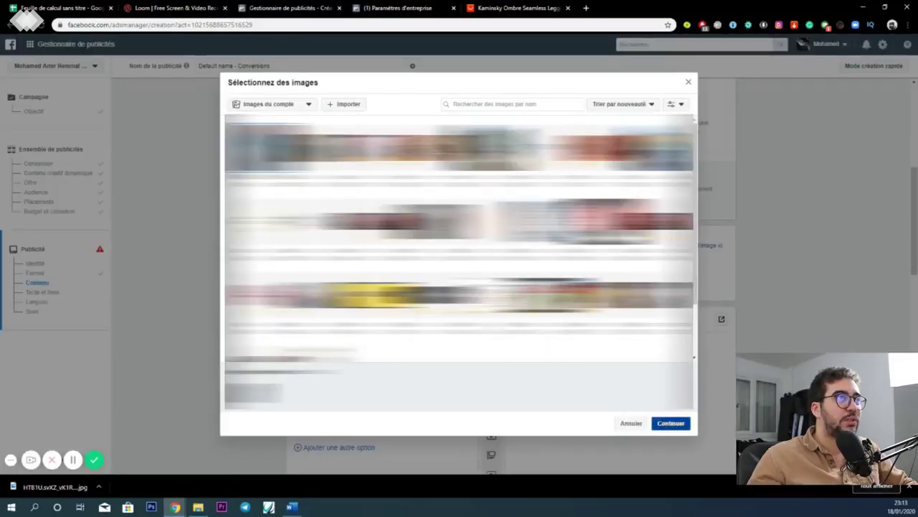
{"action": "left_click", "coordinate": [671, 423]}
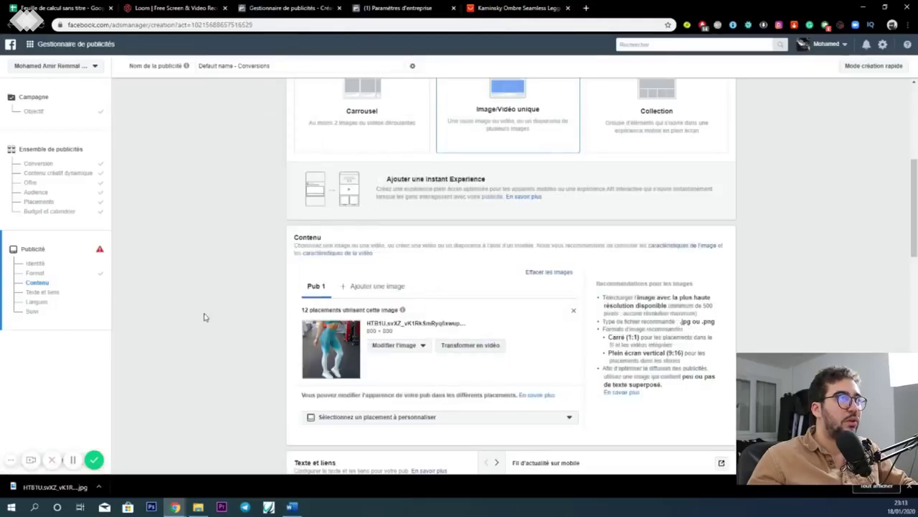
Enter "SOLDES -50% 50 pieces vmlreaoge" as the ad's primary text.
{"action": "scroll", "coordinate": [264, 340], "scroll_direction": "down", "scroll_amount": 3}
{"action": "left_click", "coordinate": [347, 319]}
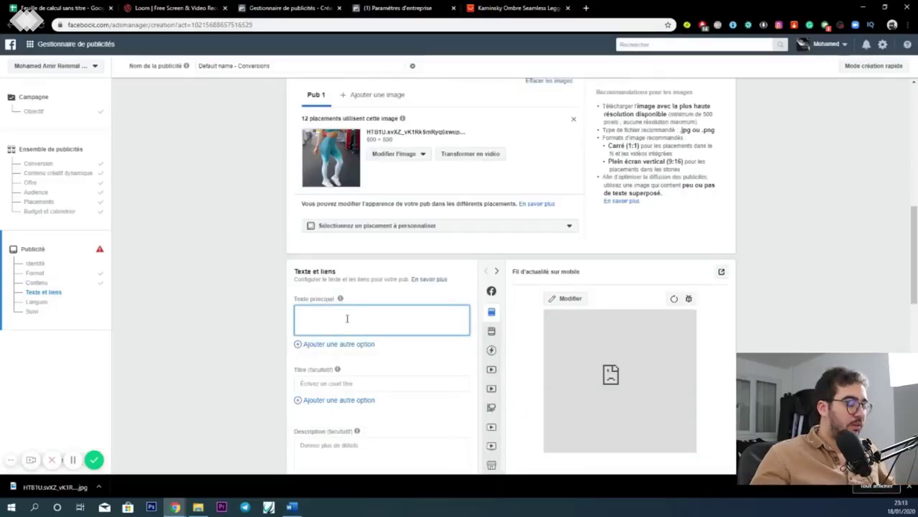
{"action": "type", "text": "SOLDES -50% 5"}
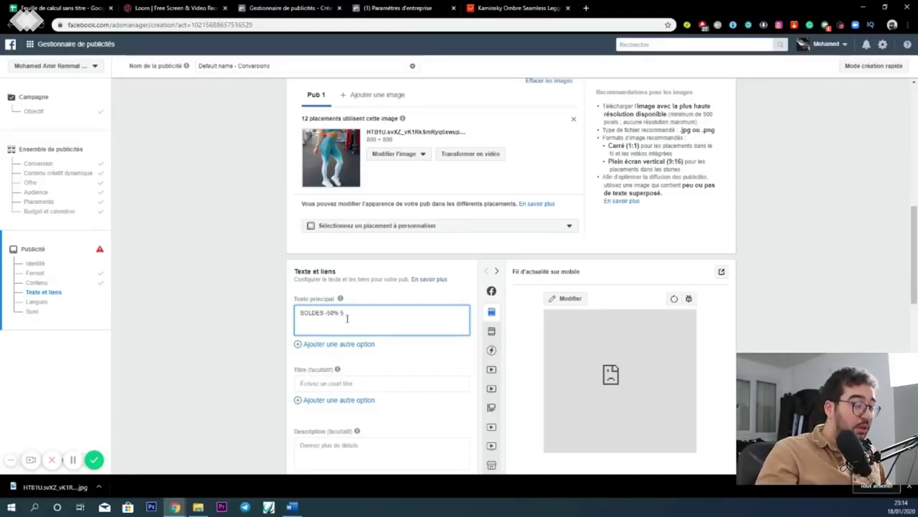
{"action": "type", "text": "0 pieces "}
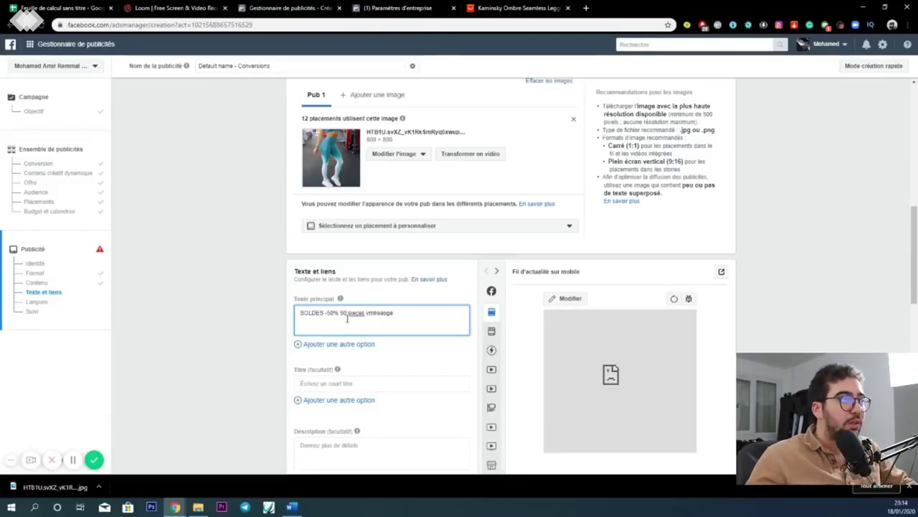
{"action": "type", "text": "vmlreaoge"}
Give the ad the title "meilleur qualité" and fill its description with placeholder text.
{"action": "scroll", "coordinate": [348, 319], "scroll_direction": "down", "scroll_amount": 2}
{"action": "left_click", "coordinate": [326, 288]}
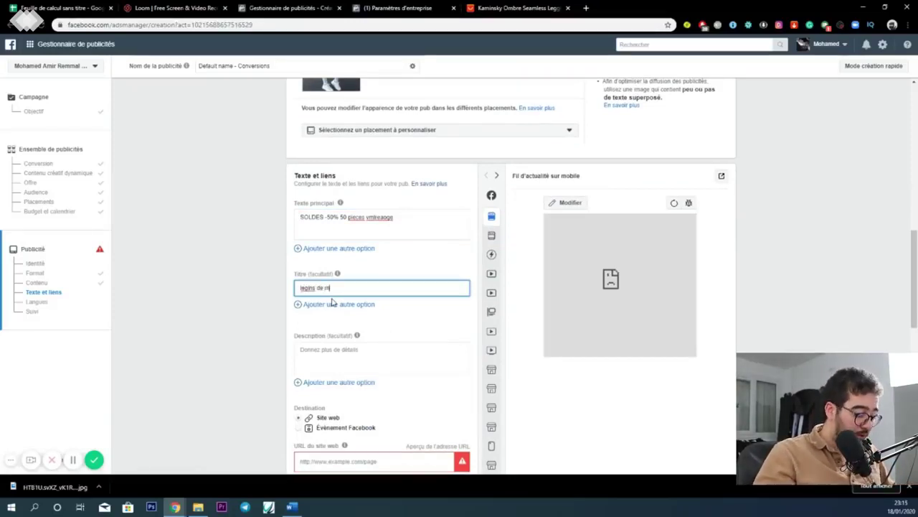
{"action": "key", "text": "BackSpace"}
{"action": "key", "text": "BackSpace"}
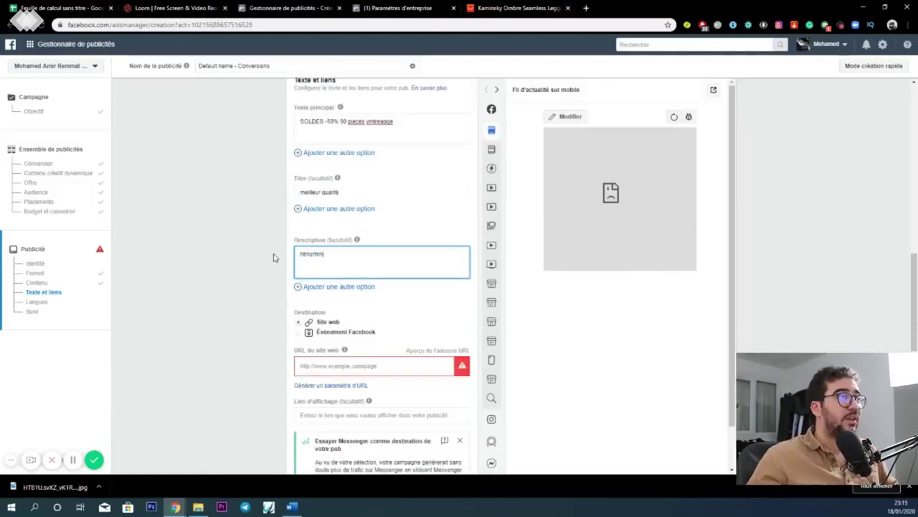
{"action": "scroll", "coordinate": [385, 285], "scroll_direction": "down", "scroll_amount": 3}
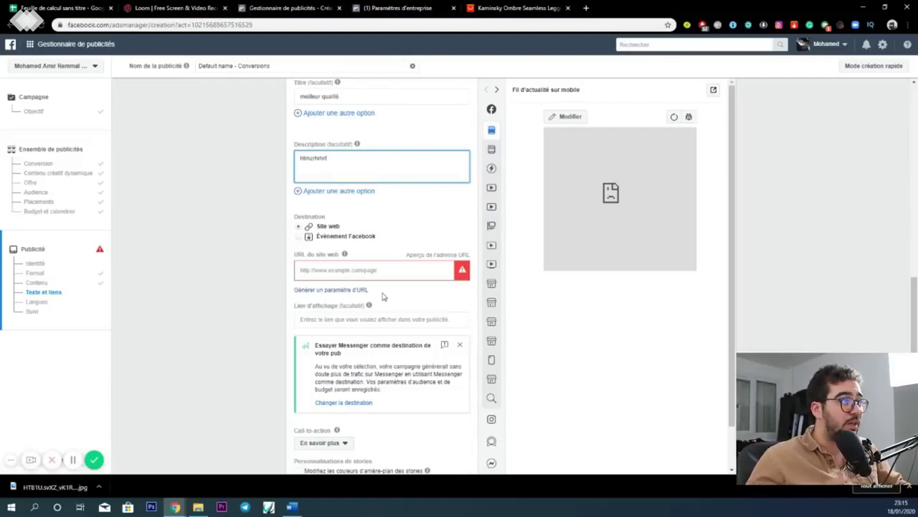
{"action": "left_click", "coordinate": [319, 270]}
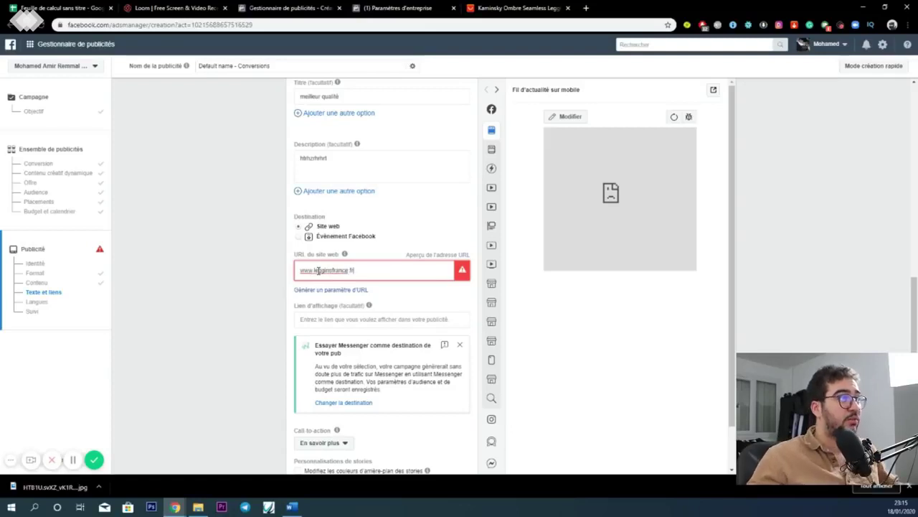
{"action": "scroll", "coordinate": [334, 287], "scroll_direction": "down", "scroll_amount": 2}
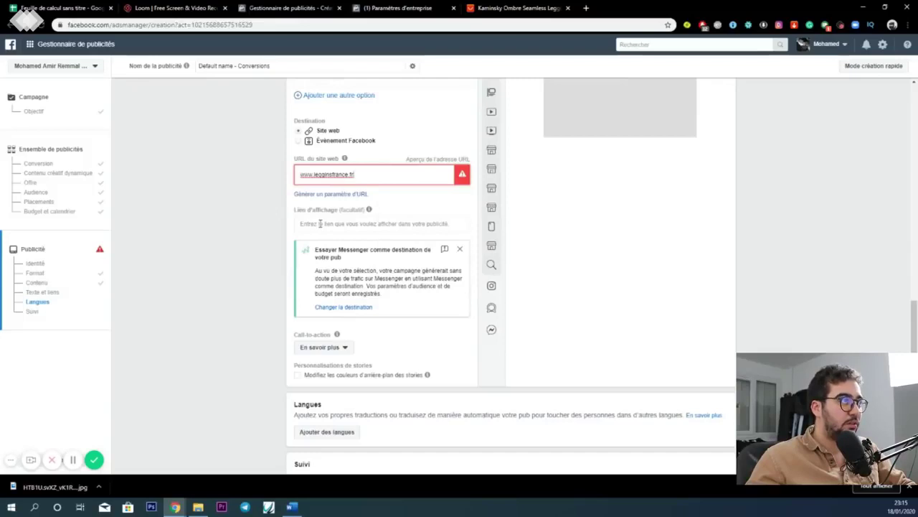
{"action": "scroll", "coordinate": [320, 224], "scroll_direction": "down", "scroll_amount": 2}
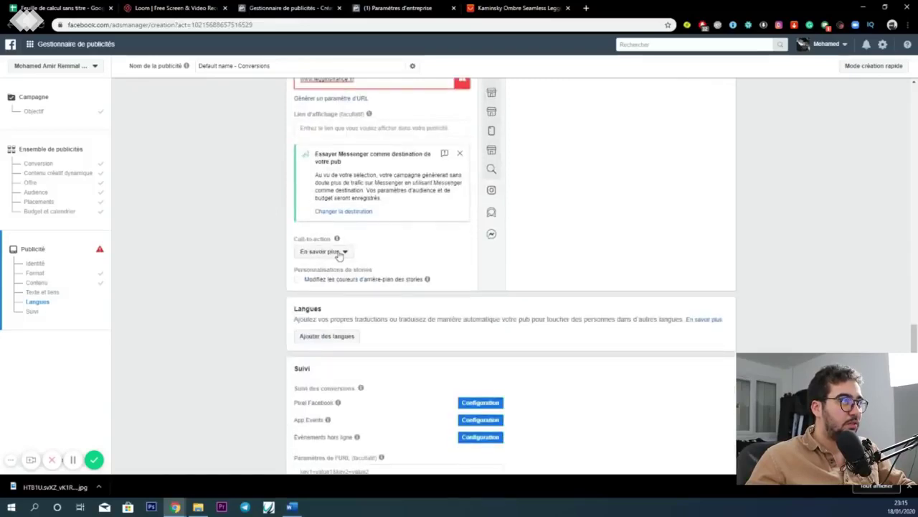
{"action": "left_click", "coordinate": [340, 254]}
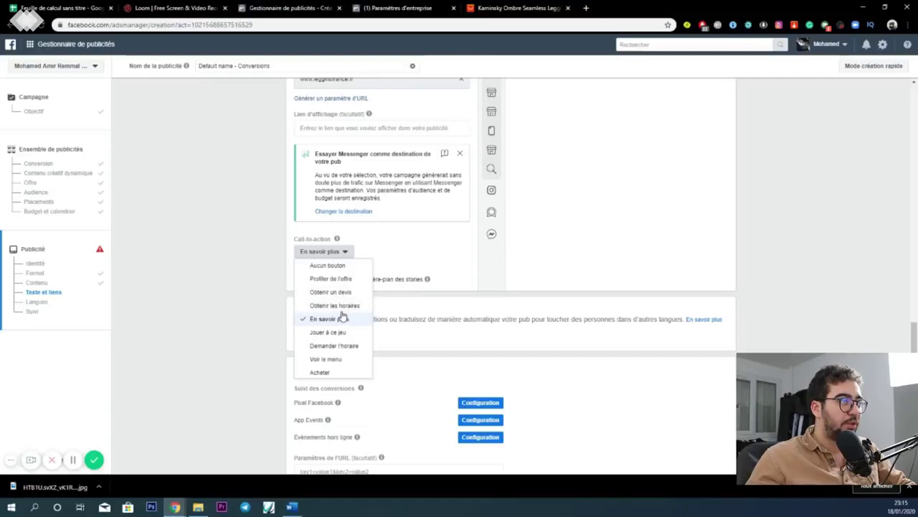
{"action": "left_click", "coordinate": [320, 372]}
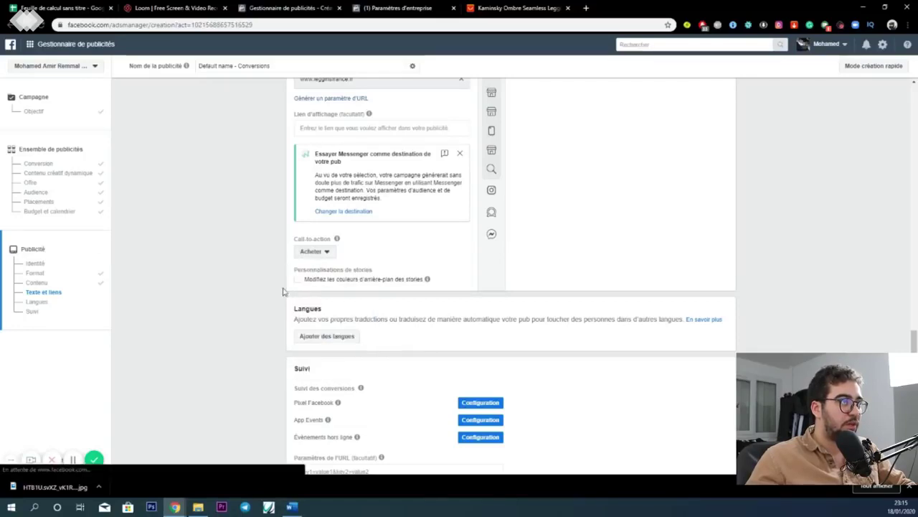
Check the ad's desktop news feed preview and tracking settings, and confirm the ad.
{"action": "scroll", "coordinate": [281, 298], "scroll_direction": "down", "scroll_amount": 2}
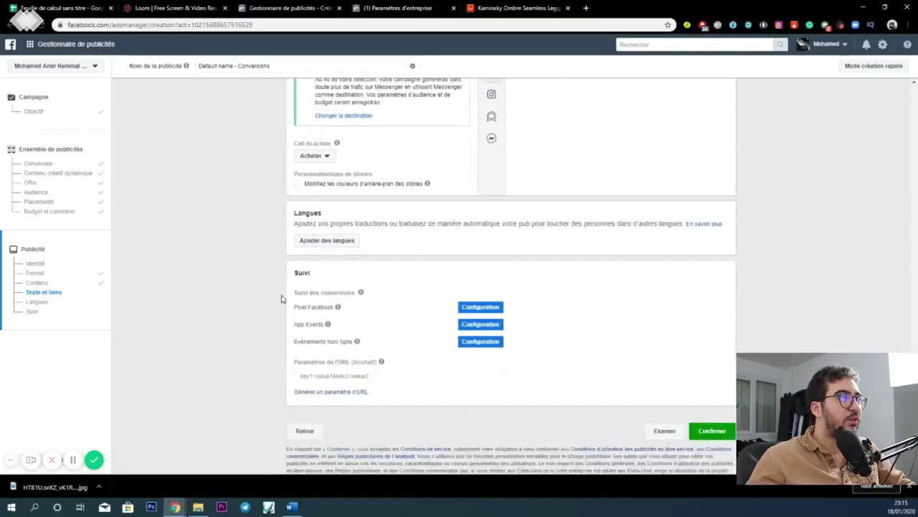
{"action": "scroll", "coordinate": [621, 378], "scroll_direction": "up", "scroll_amount": 6}
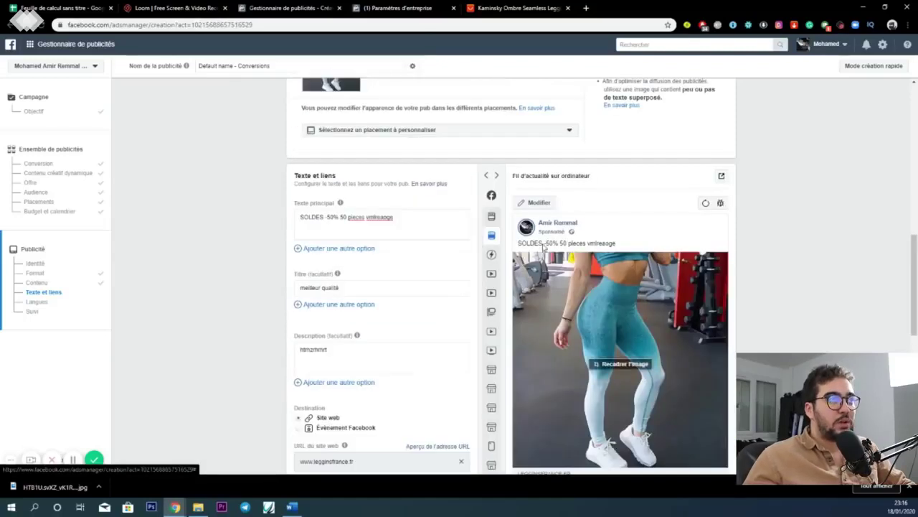
{"action": "scroll", "coordinate": [540, 274], "scroll_direction": "down", "scroll_amount": 2}
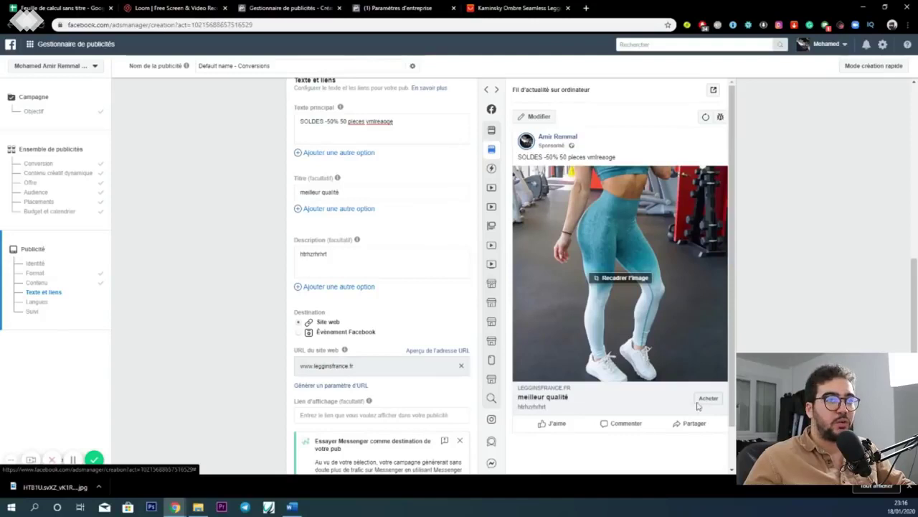
{"action": "scroll", "coordinate": [406, 414], "scroll_direction": "down", "scroll_amount": 10}
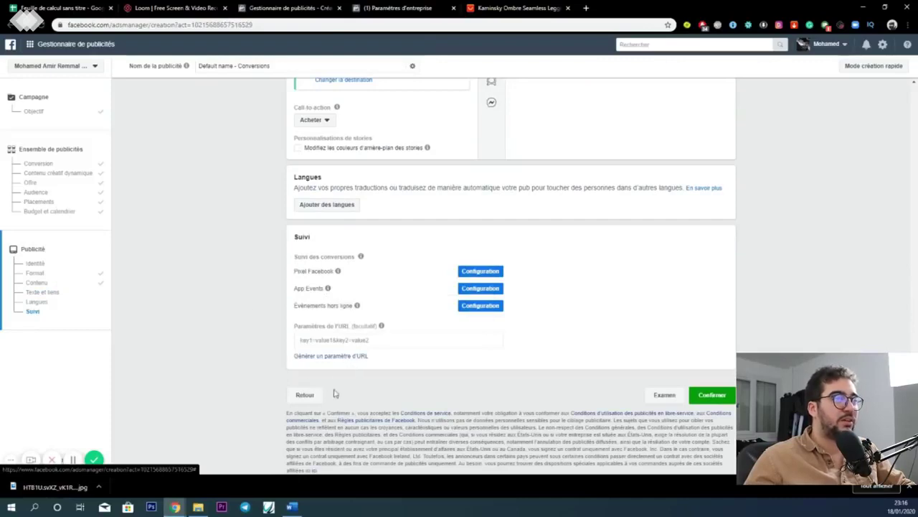
{"action": "left_click", "coordinate": [719, 402]}
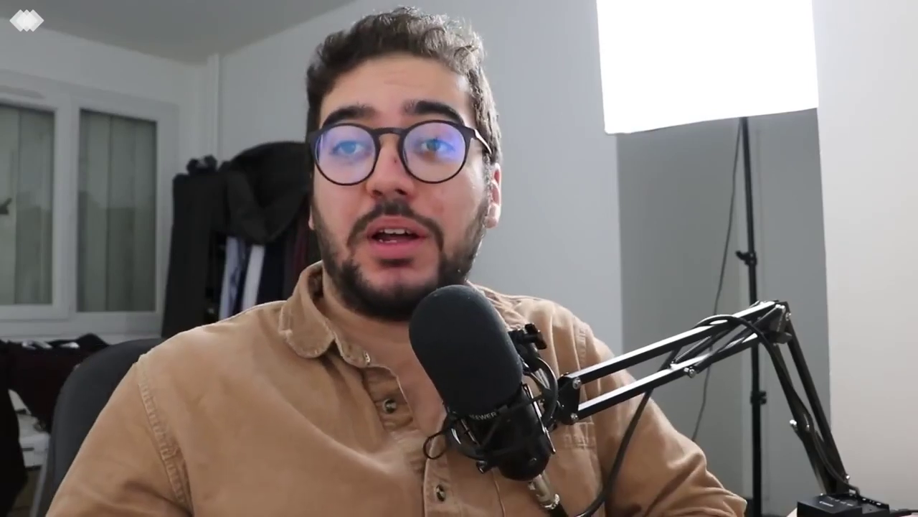